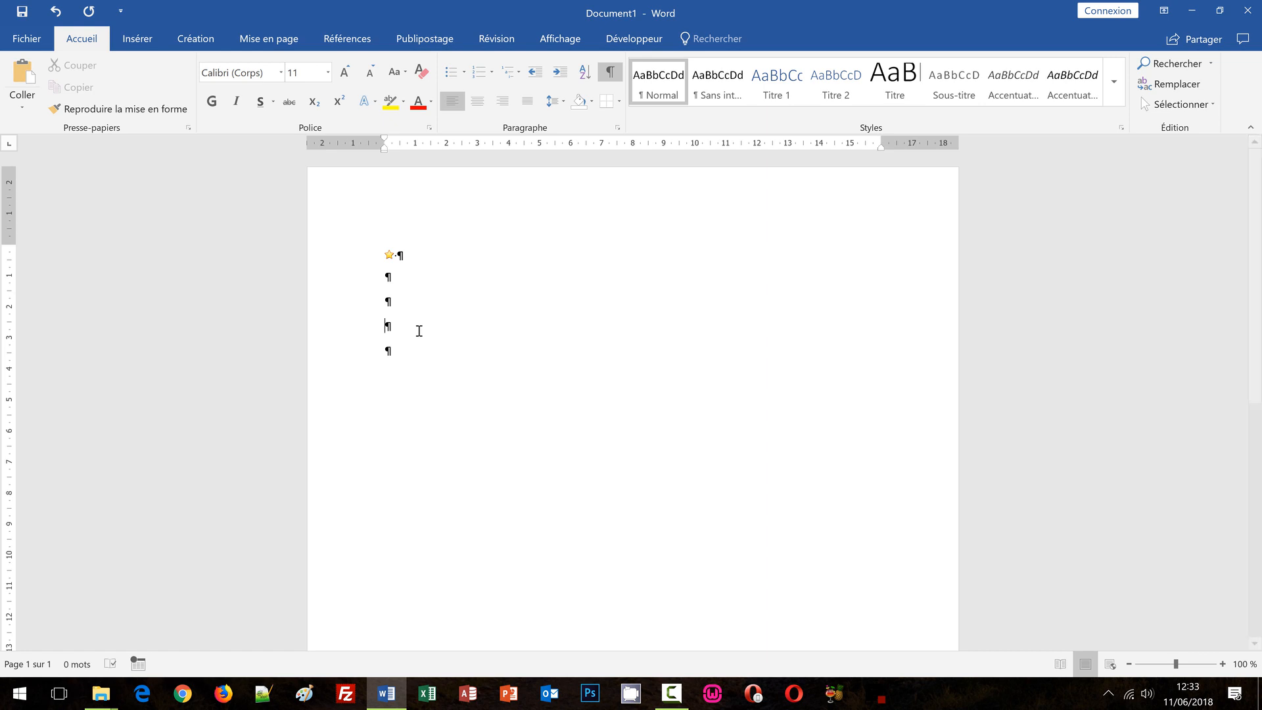
Insert an arrow on its own line by entering ==>, with blank lines separating it from the neighbouring text.
{"action": "key", "text": "Return"}
{"action": "key", "text": "Return"}
{"action": "type", "text": "==>"}
{"action": "key", "text": "Return"}
{"action": "key", "text": "Return"}
Enter the misspelled samples "A t elle" and "accummuler" on separate lines with a blank line between them.
{"action": "type", "text": "A t elle"}
{"action": "key", "text": "Return"}
{"action": "key", "text": "Return"}
{"action": "type", "text": "accu"}
{"action": "type", "text": "mmuler"}
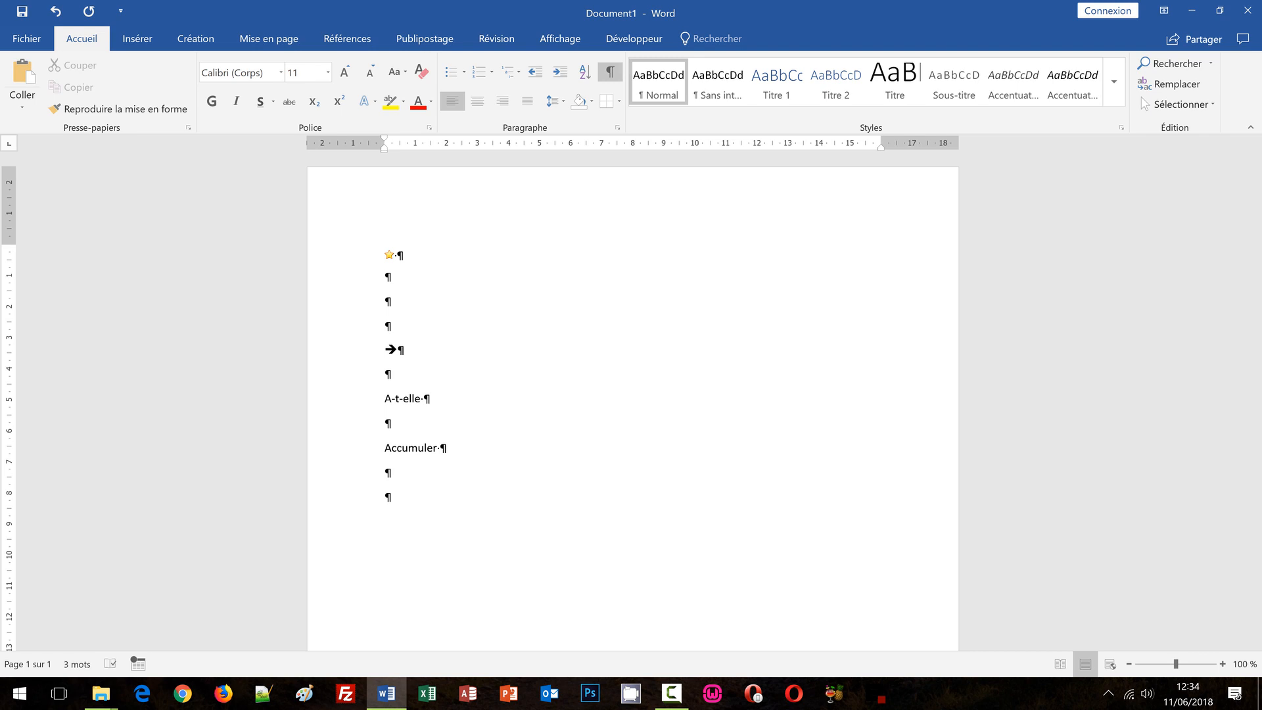
Add the text (°;) on a new line below "Accumuler" and undo its automatic replacement.
{"action": "key", "text": "Return"}
{"action": "type", "text": "(°;)"}
{"action": "key", "text": "ctrl+z"}
{"action": "scroll", "coordinate": [376, 474], "scroll_direction": "down", "scroll_amount": 1}
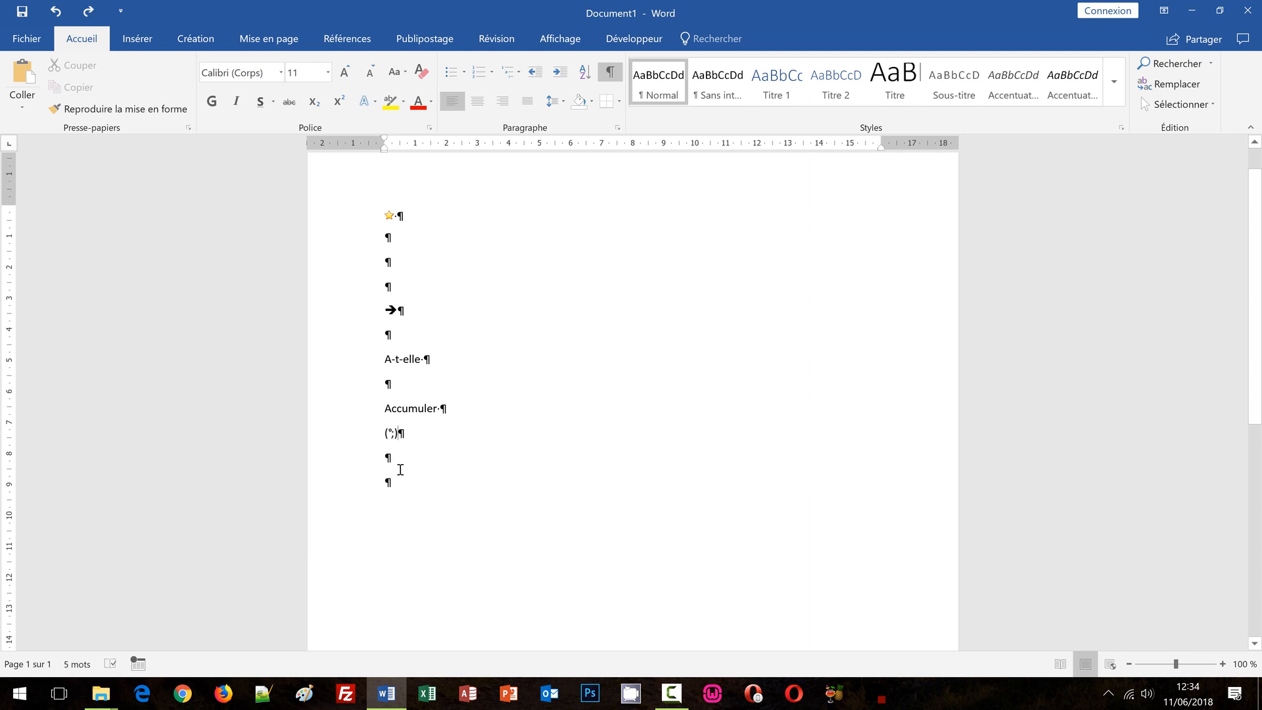
Add the line Taper une "expression" below the (°;) text, leaving a blank line between them.
{"action": "key", "text": "Return"}
{"action": "key", "text": "Return"}
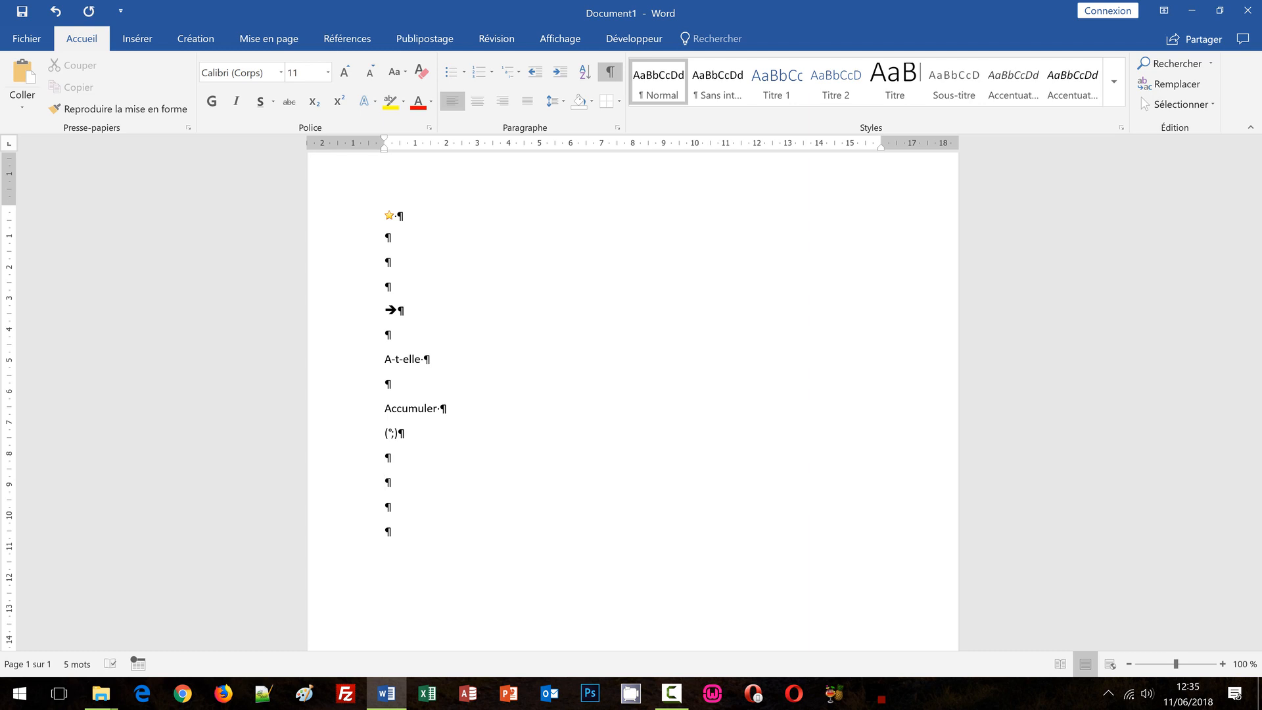
{"action": "type", "text": "Taper "}
{"action": "type", "text": "une \""}
{"action": "type", "text": "expressi"}
{"action": "type", "text": "on\""}
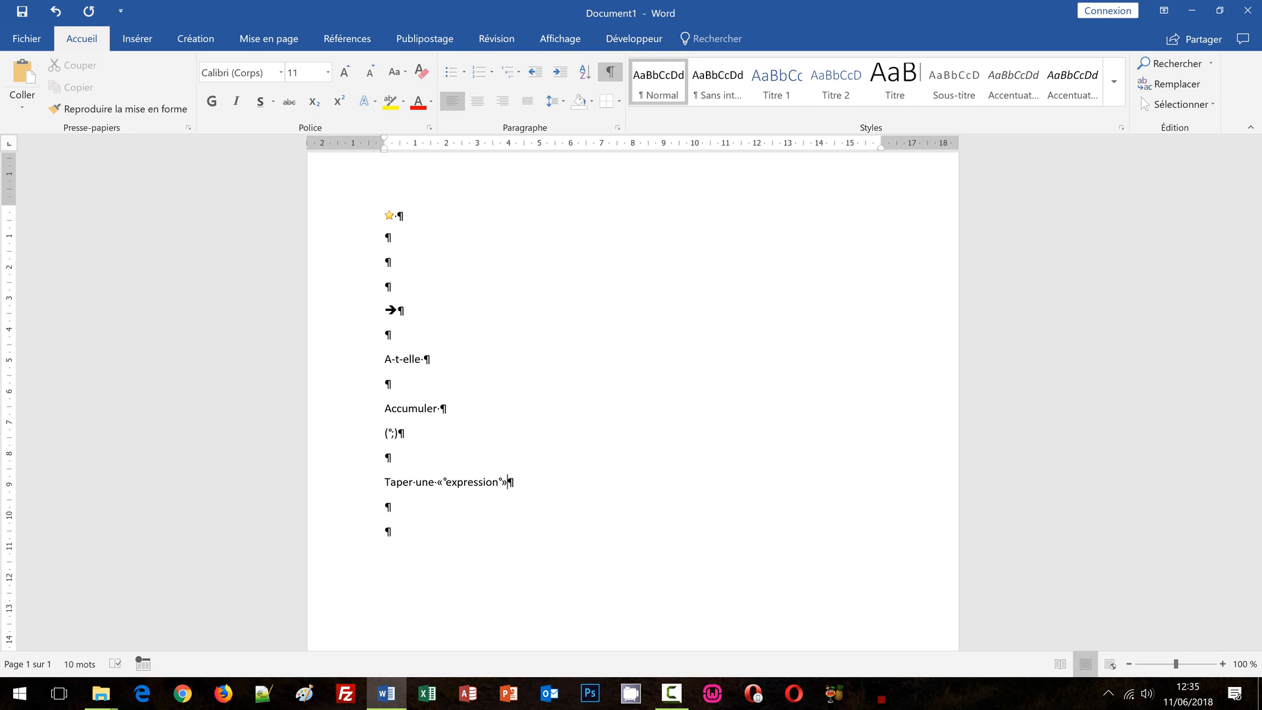
Add the line "Titre - 2" and check the substituted opening quotation mark and dash in the last two lines.
{"action": "key", "text": "Return"}
{"action": "type", "text": "Titre"}
{"action": "type", "text": " - "}
{"action": "type", "text": "2"}
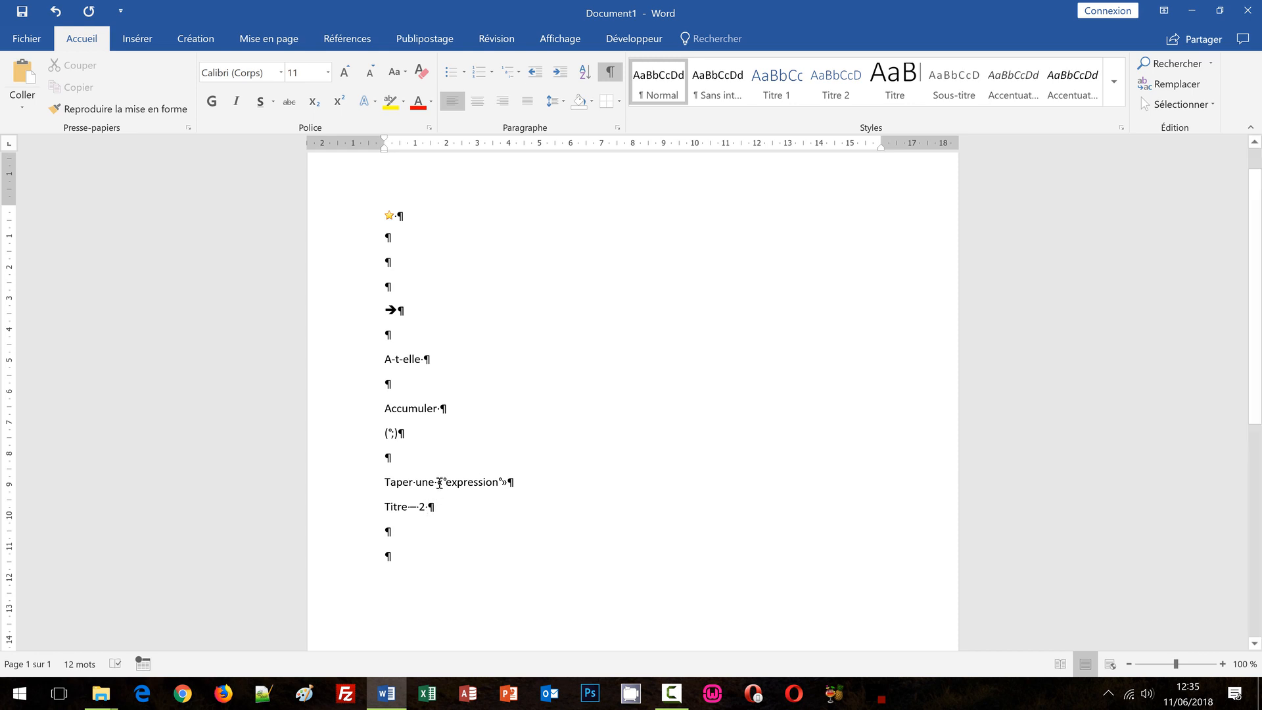
{"action": "left_click_drag", "start_coordinate": [439, 483], "coordinate": [444, 484]}
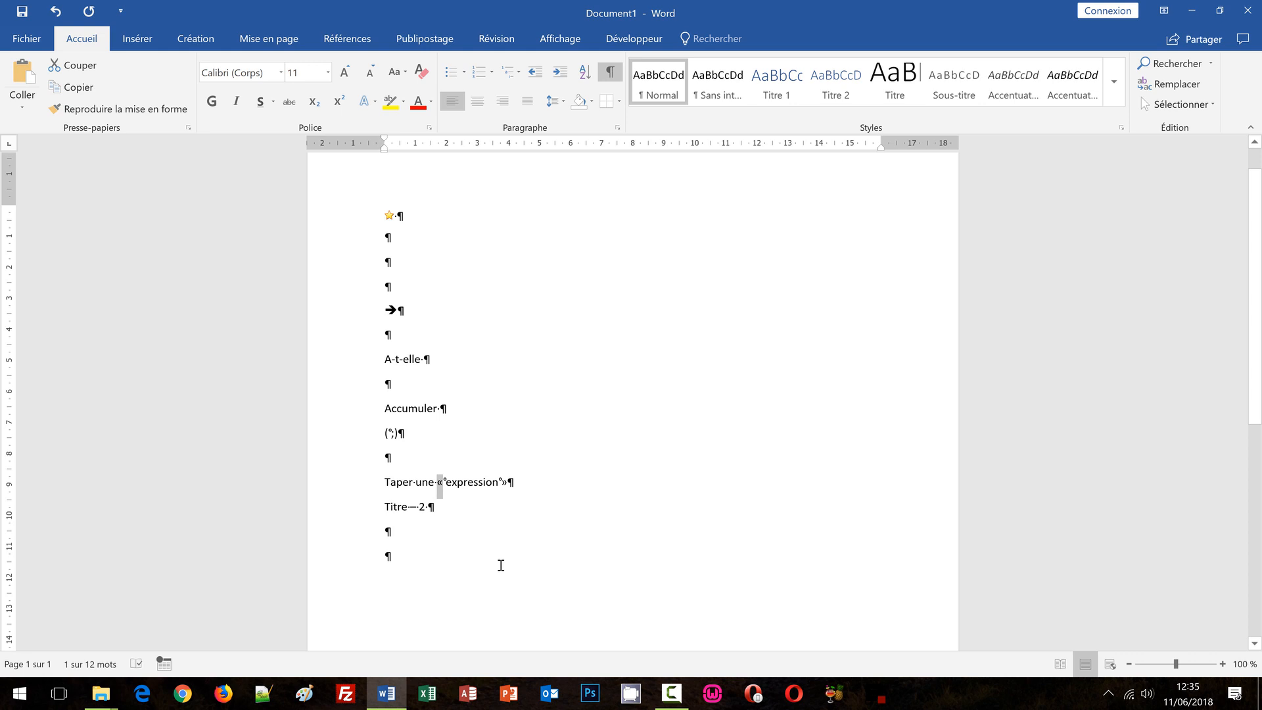
{"action": "left_click", "coordinate": [411, 509]}
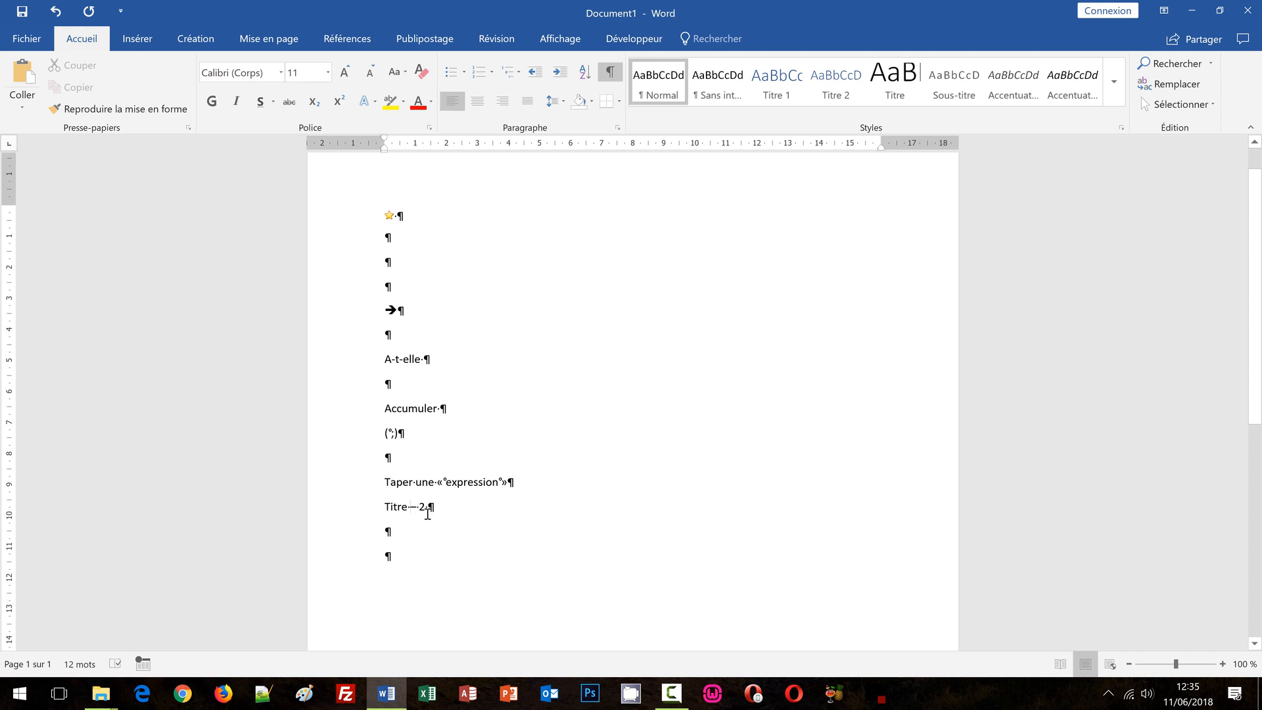
Open the as-you-type replacement settings of AutoCorrect from the proofing options.
{"action": "left_click", "coordinate": [26, 41]}
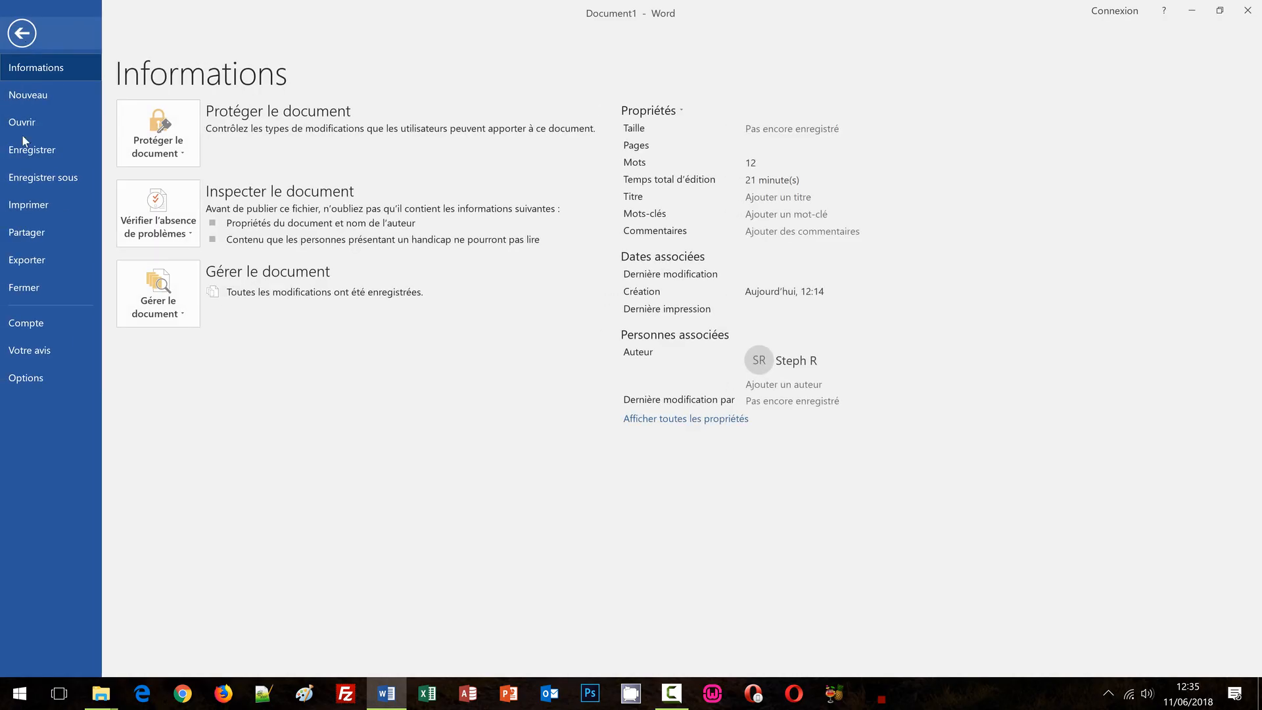
{"action": "left_click", "coordinate": [25, 378]}
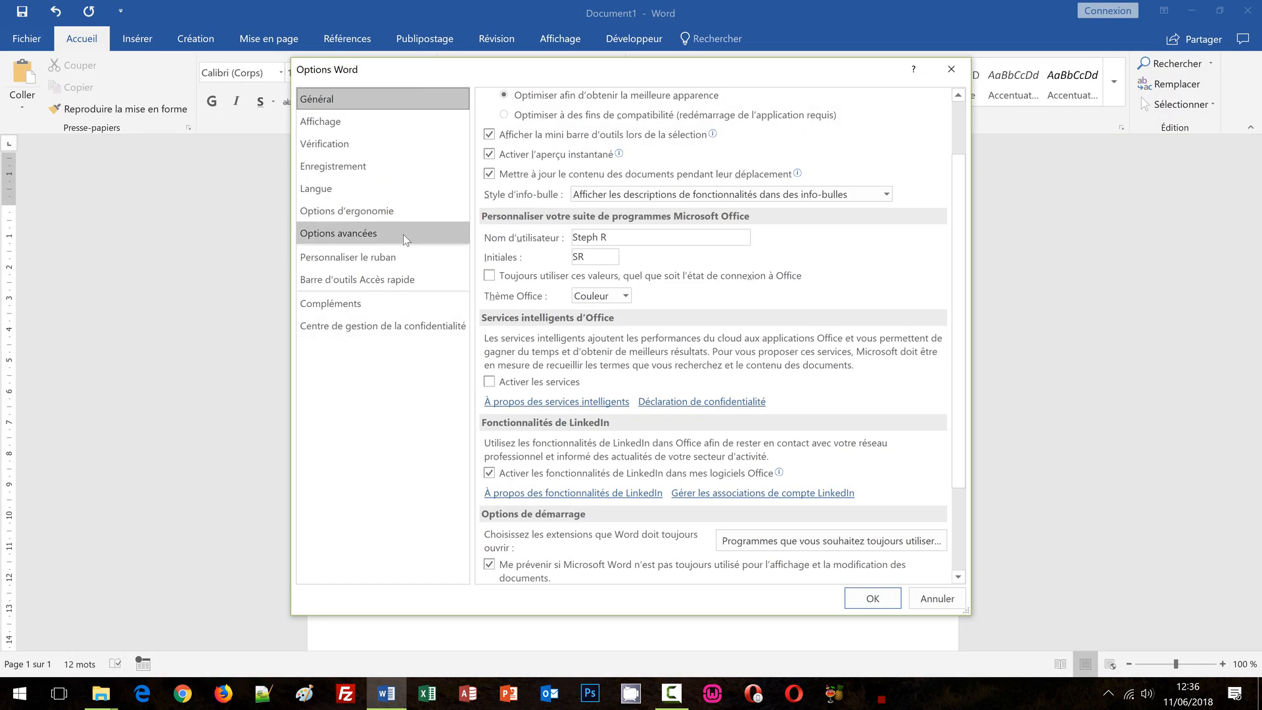
{"action": "left_click", "coordinate": [332, 148]}
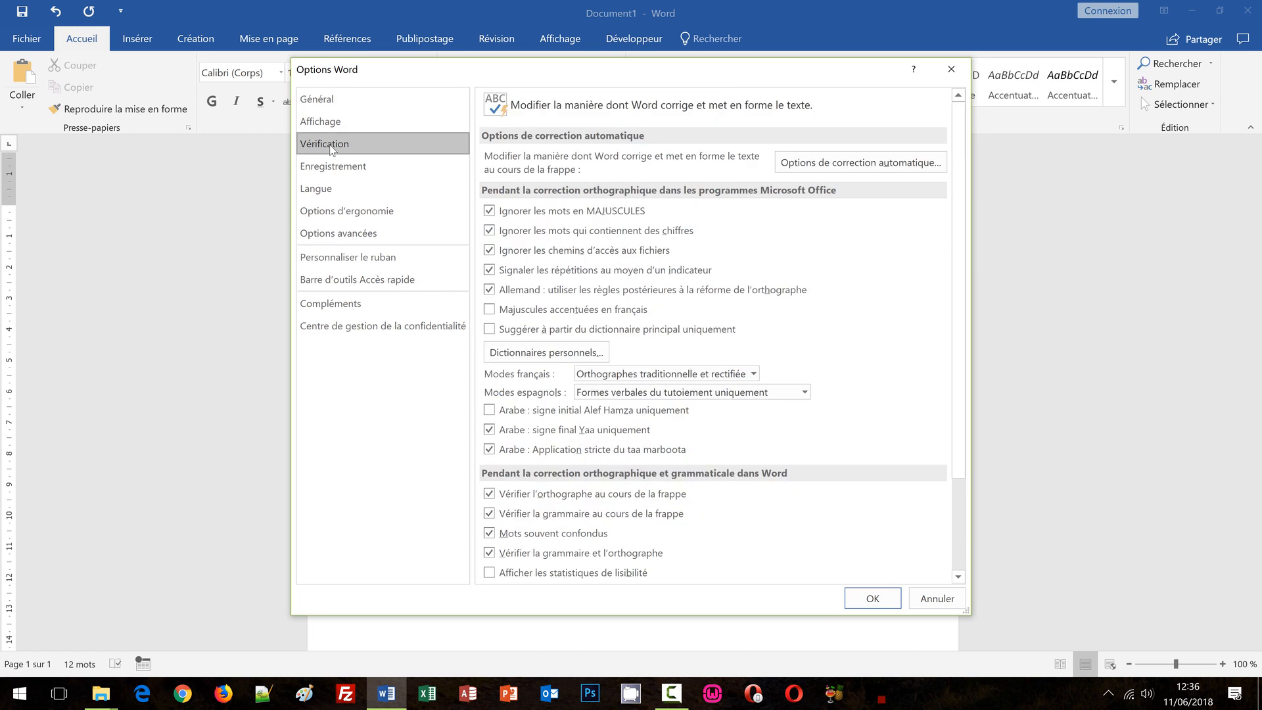
{"action": "left_click", "coordinate": [818, 165]}
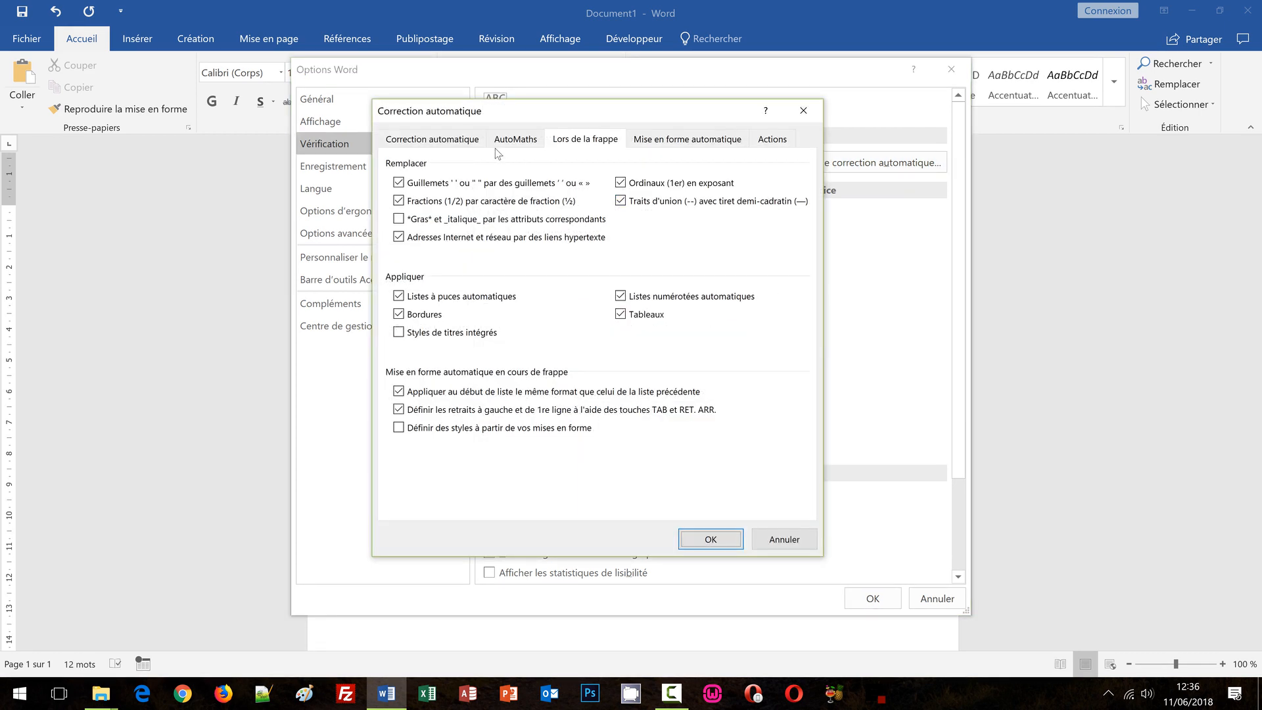
{"action": "left_click", "coordinate": [434, 139]}
{"action": "left_click", "coordinate": [517, 140]}
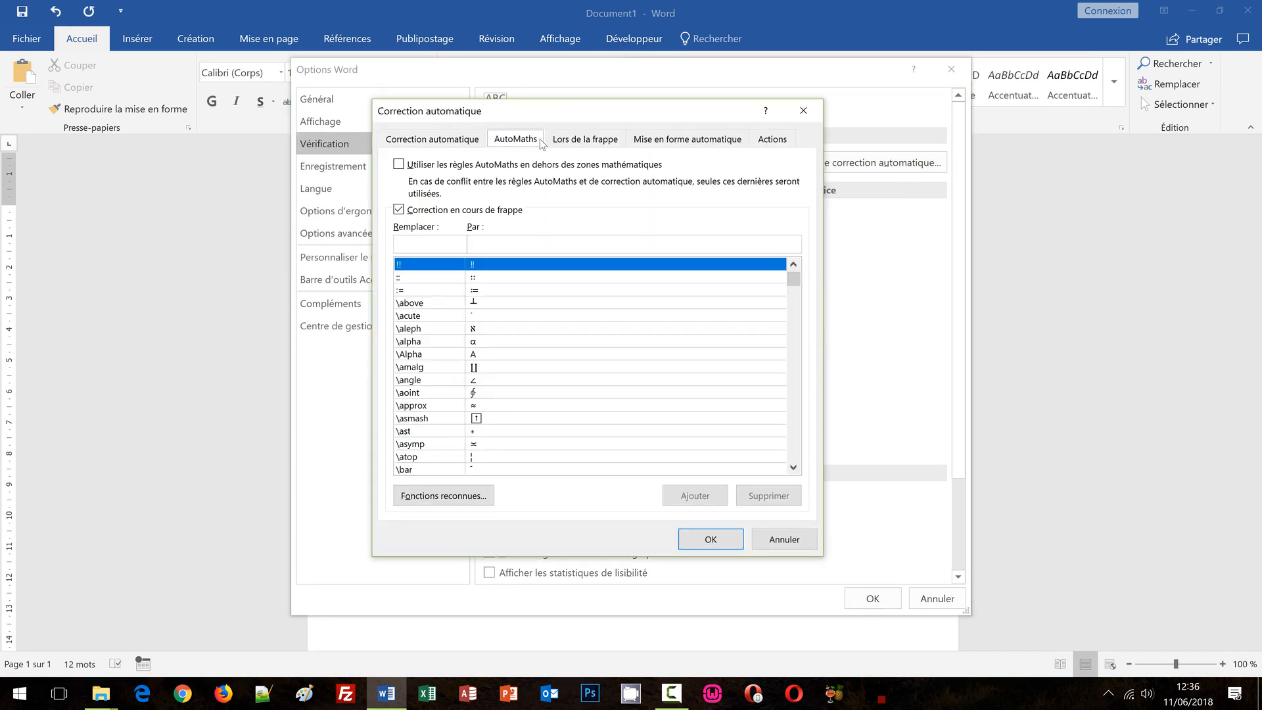
{"action": "left_click", "coordinate": [582, 141]}
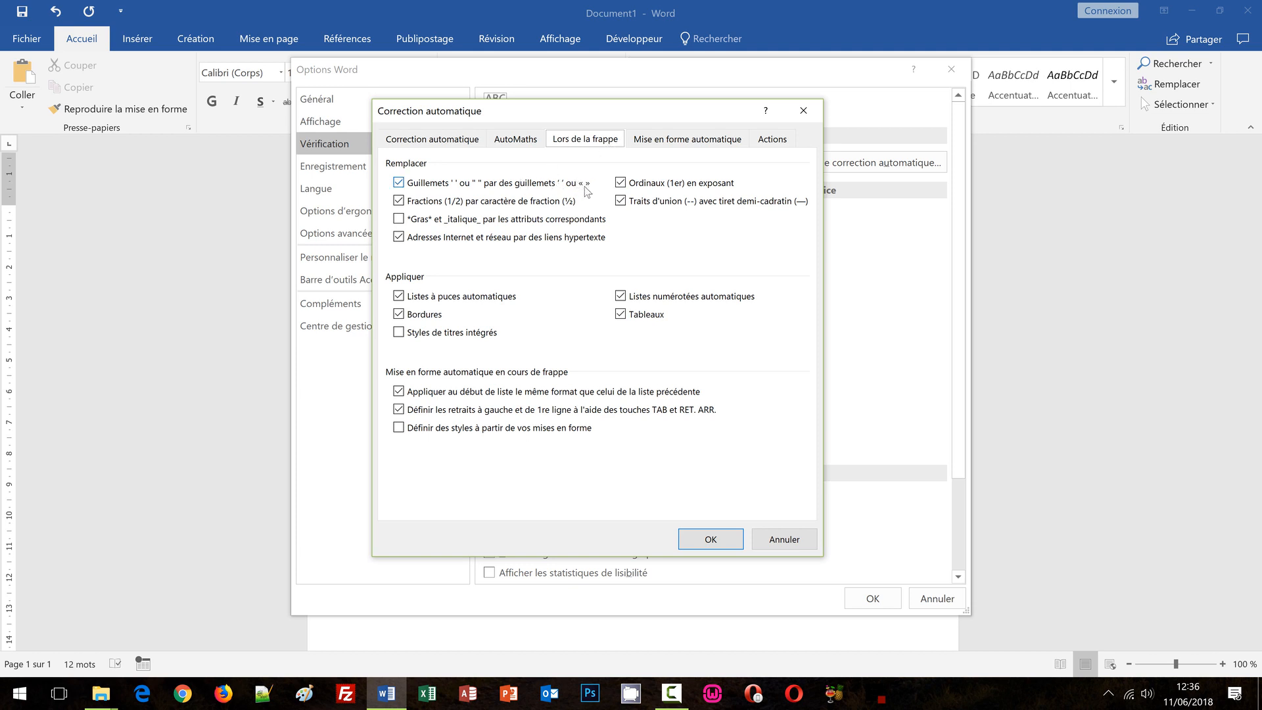
Turn off automatic replacement of straight quotes with guillemets and of hyphens with dashes, and apply the options.
{"action": "left_click", "coordinate": [399, 183]}
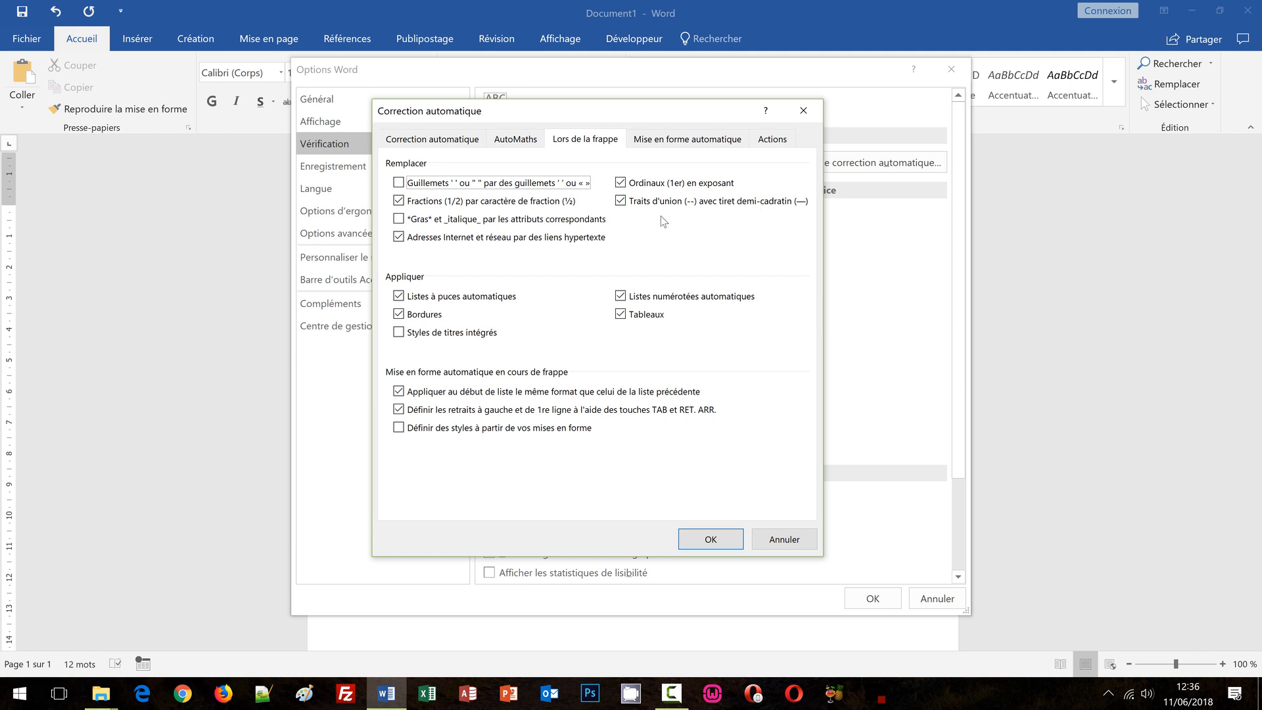
{"action": "left_click", "coordinate": [624, 207]}
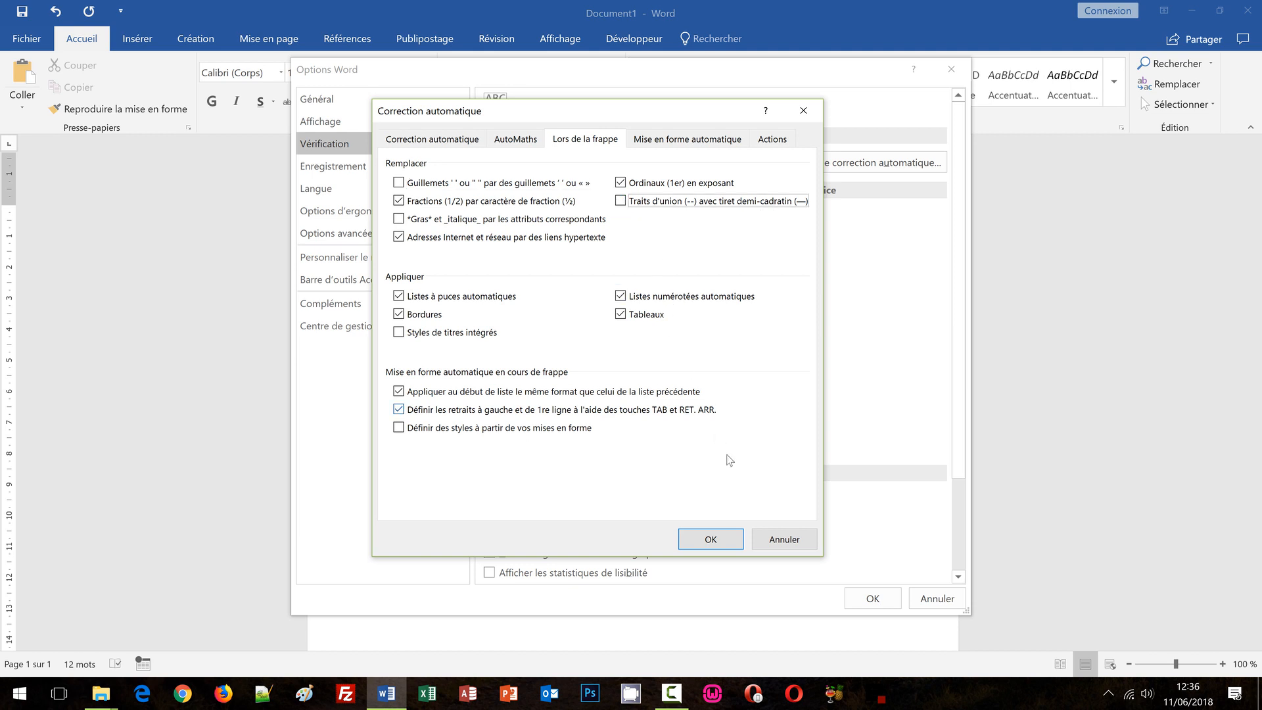
{"action": "left_click", "coordinate": [711, 539]}
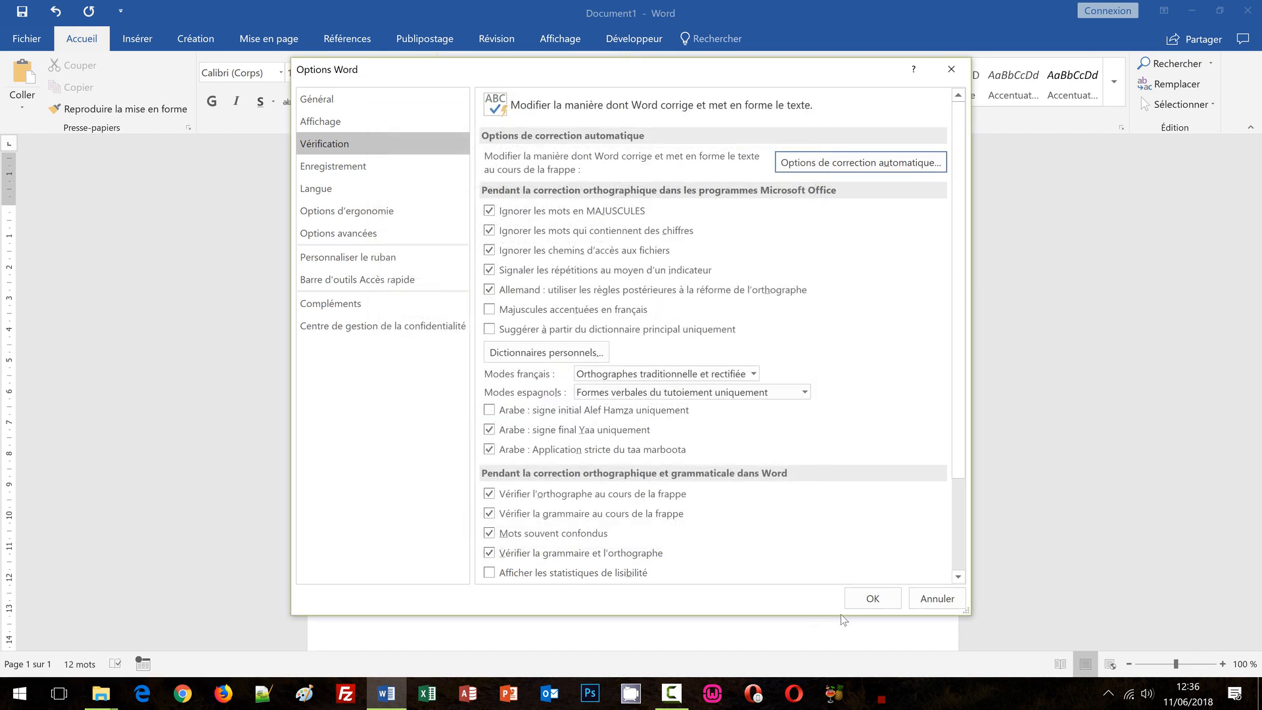
{"action": "left_click", "coordinate": [871, 599]}
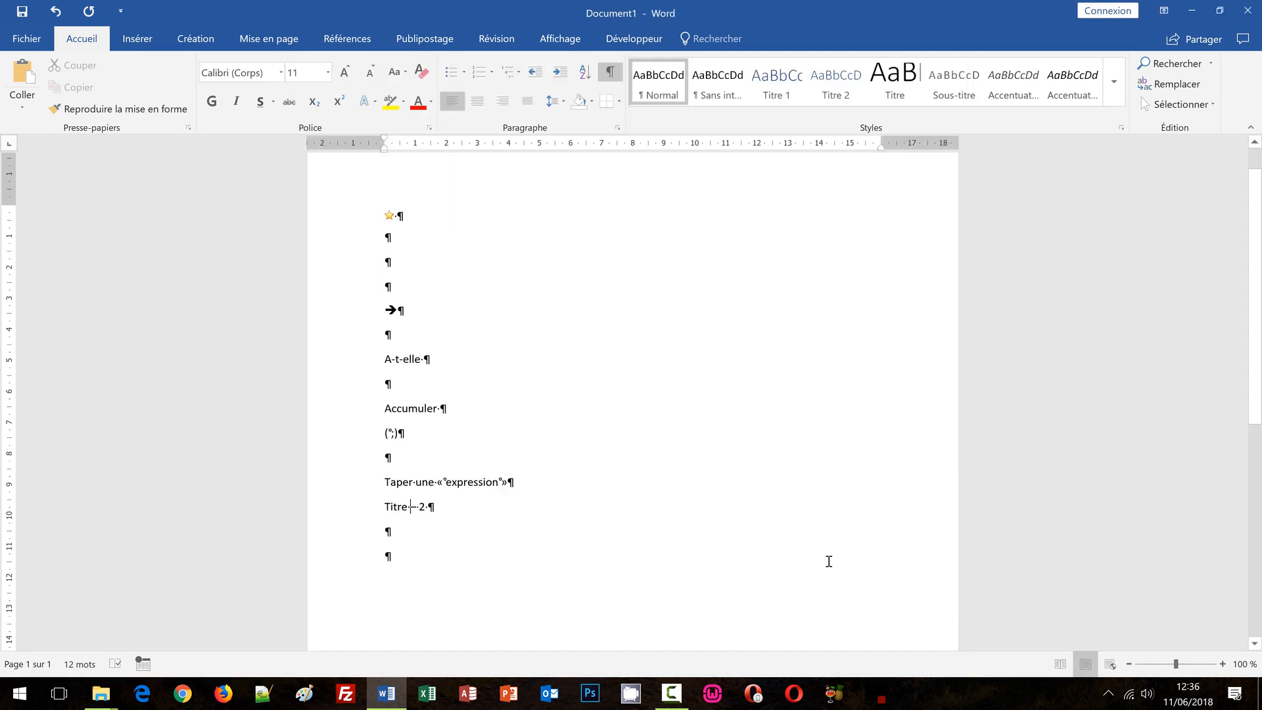
Add the line Saisir "expression" below "Titre – 2" and enlarge the page view to 160 %.
{"action": "scroll", "coordinate": [513, 510], "scroll_direction": "down", "scroll_amount": 1}
{"action": "left_click", "coordinate": [423, 456]}
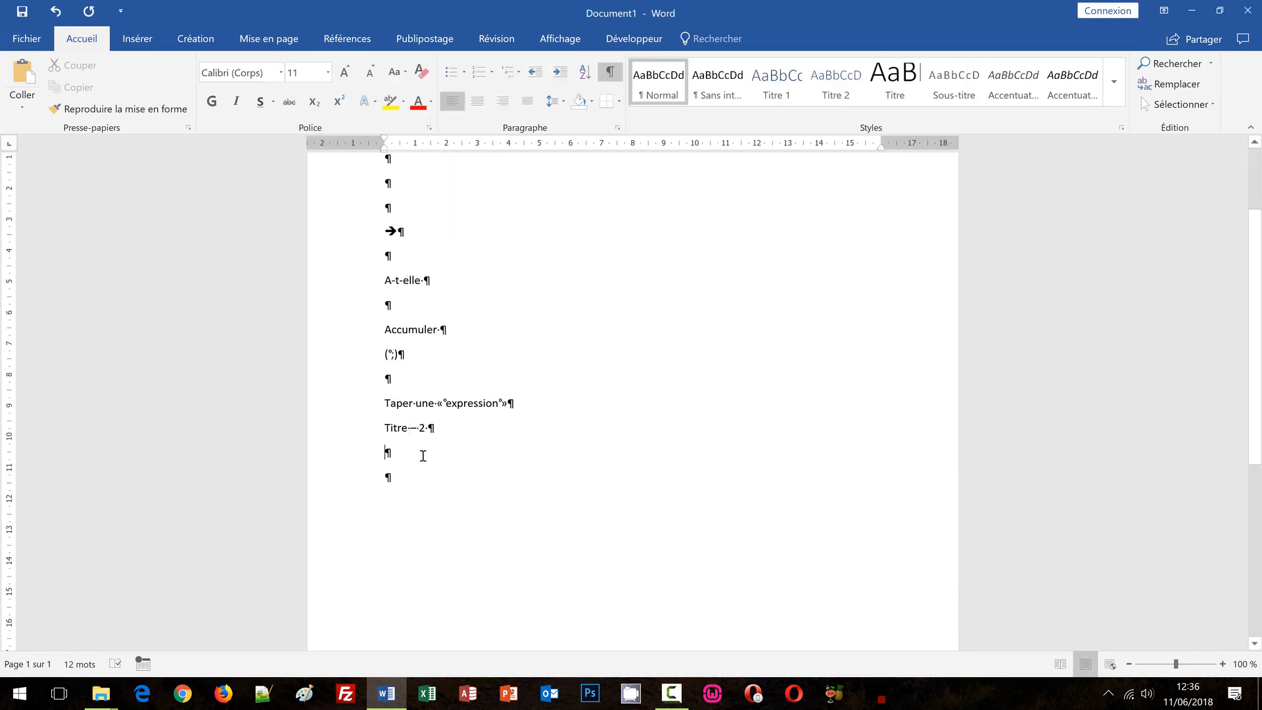
{"action": "type", "text": "Saisir"}
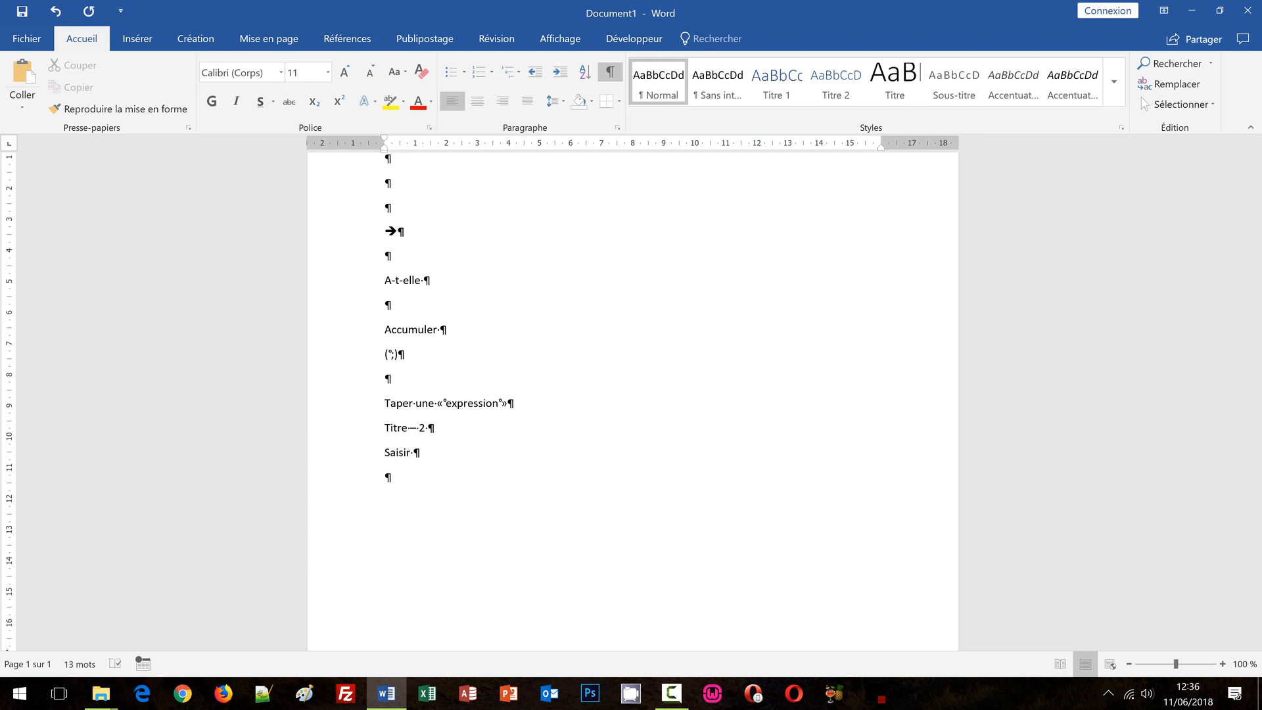
{"action": "type", "text": " \"expression\""}
{"action": "scroll", "coordinate": [564, 480], "scroll_direction": "up", "scroll_amount": 2}
{"action": "scroll", "coordinate": [564, 480], "scroll_direction": "up", "scroll_amount": 4}
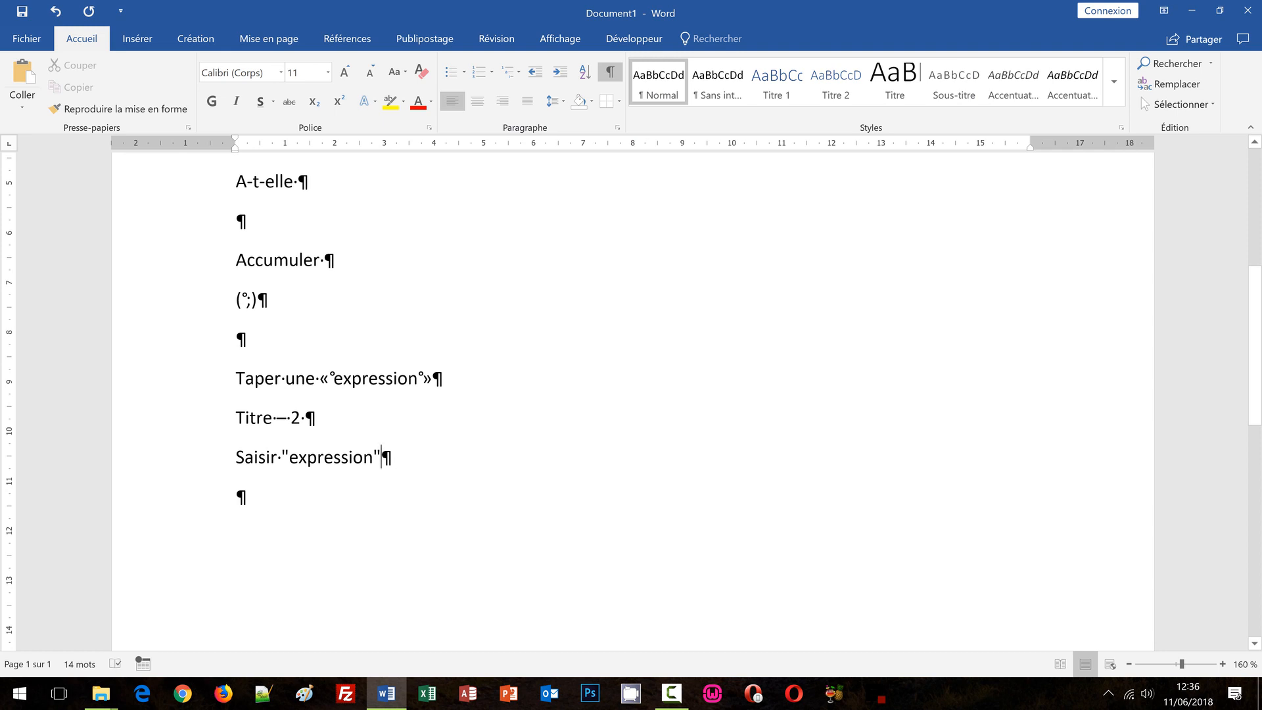
Add two more lines, "Titre - 2" and "Titre - 3", below the Saisir line.
{"action": "key", "text": "Return"}
{"action": "type", "text": "Ti"}
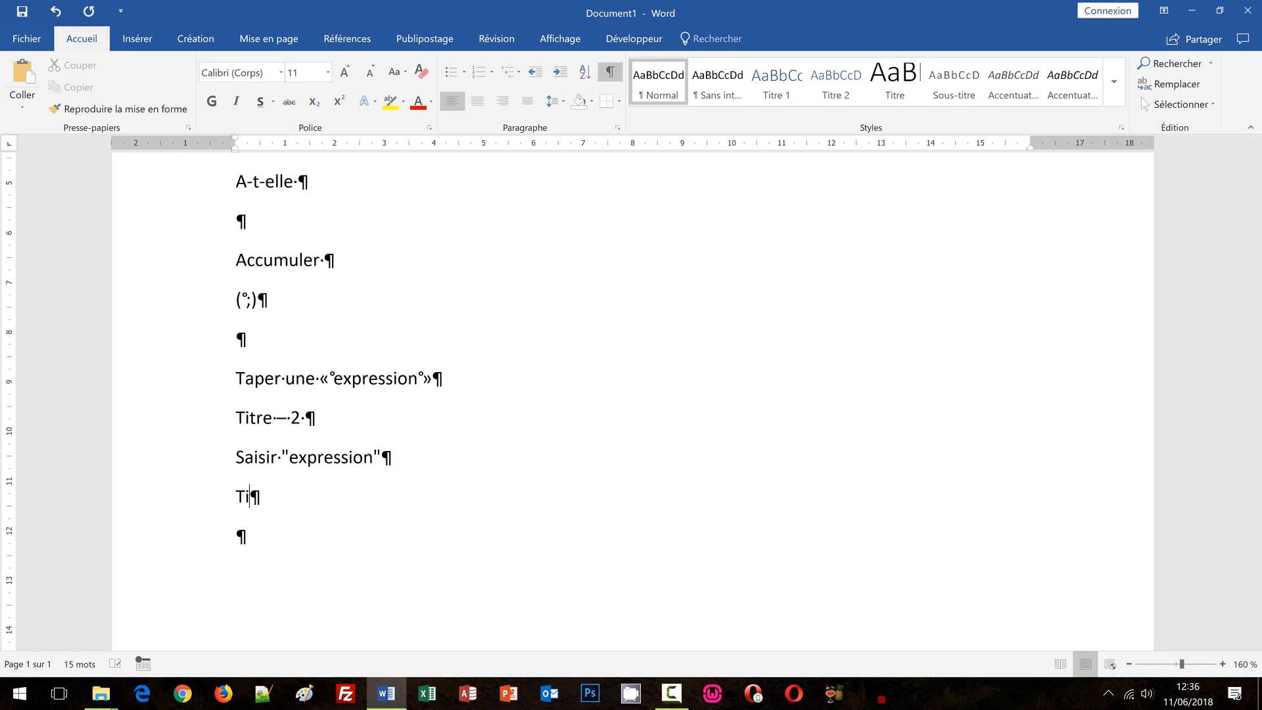
{"action": "type", "text": "tre - 2"}
{"action": "key", "text": "Return"}
{"action": "type", "text": "Titre -"}
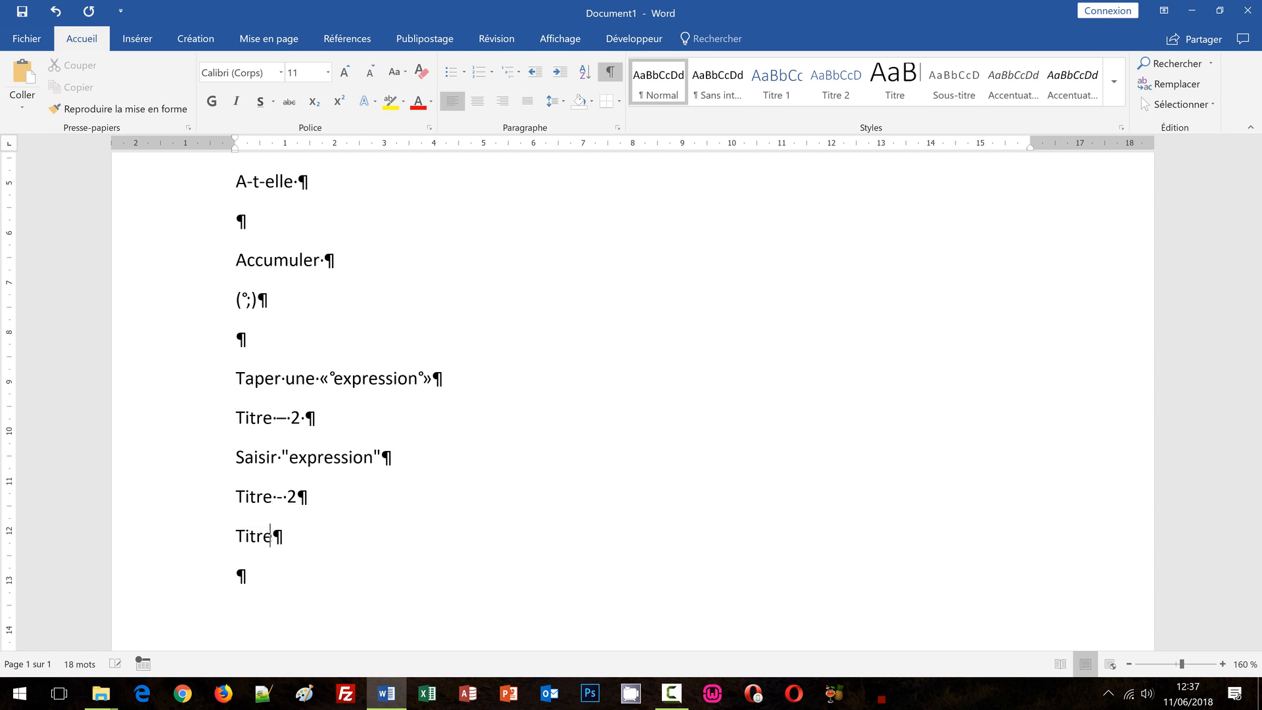
{"action": "type", "text": " 3"}
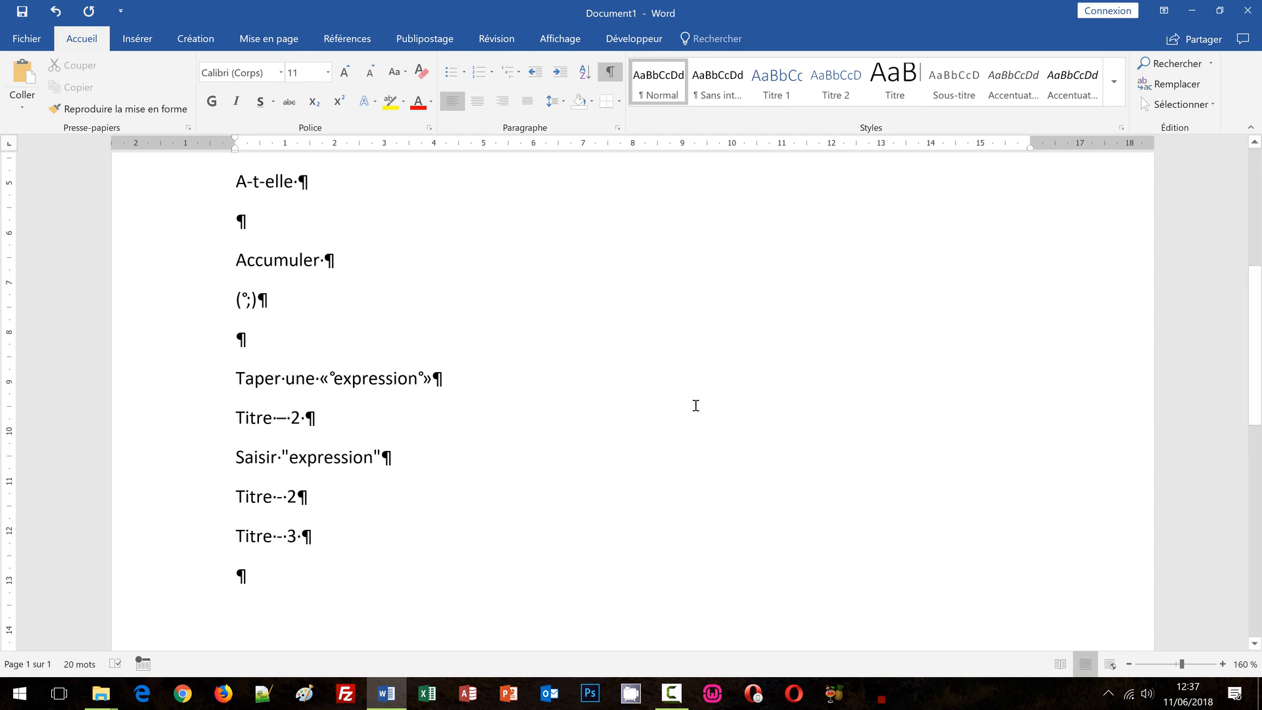
Open the AutoCorrect replacement list from the proofing options.
{"action": "scroll", "coordinate": [693, 402], "scroll_direction": "up", "scroll_amount": 4}
{"action": "scroll", "coordinate": [445, 466], "scroll_direction": "up", "scroll_amount": 3}
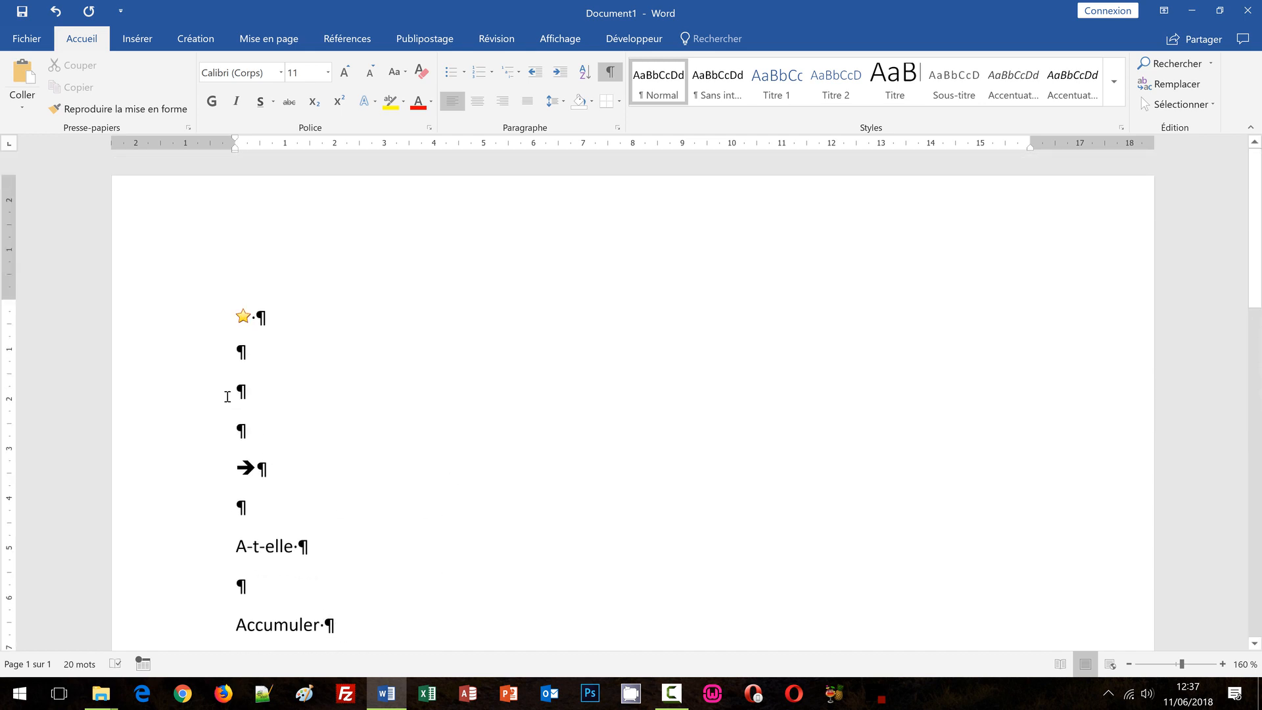
{"action": "left_click", "coordinate": [29, 44]}
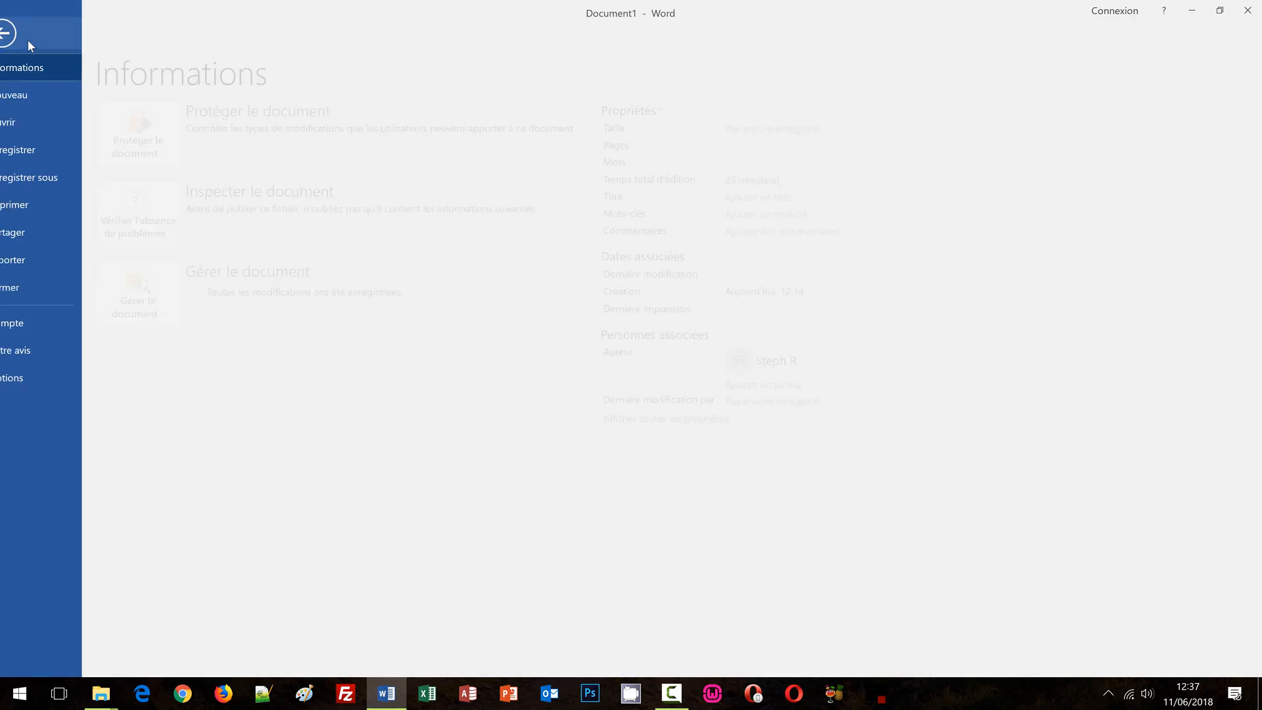
{"action": "left_click", "coordinate": [25, 379]}
{"action": "left_click", "coordinate": [316, 152]}
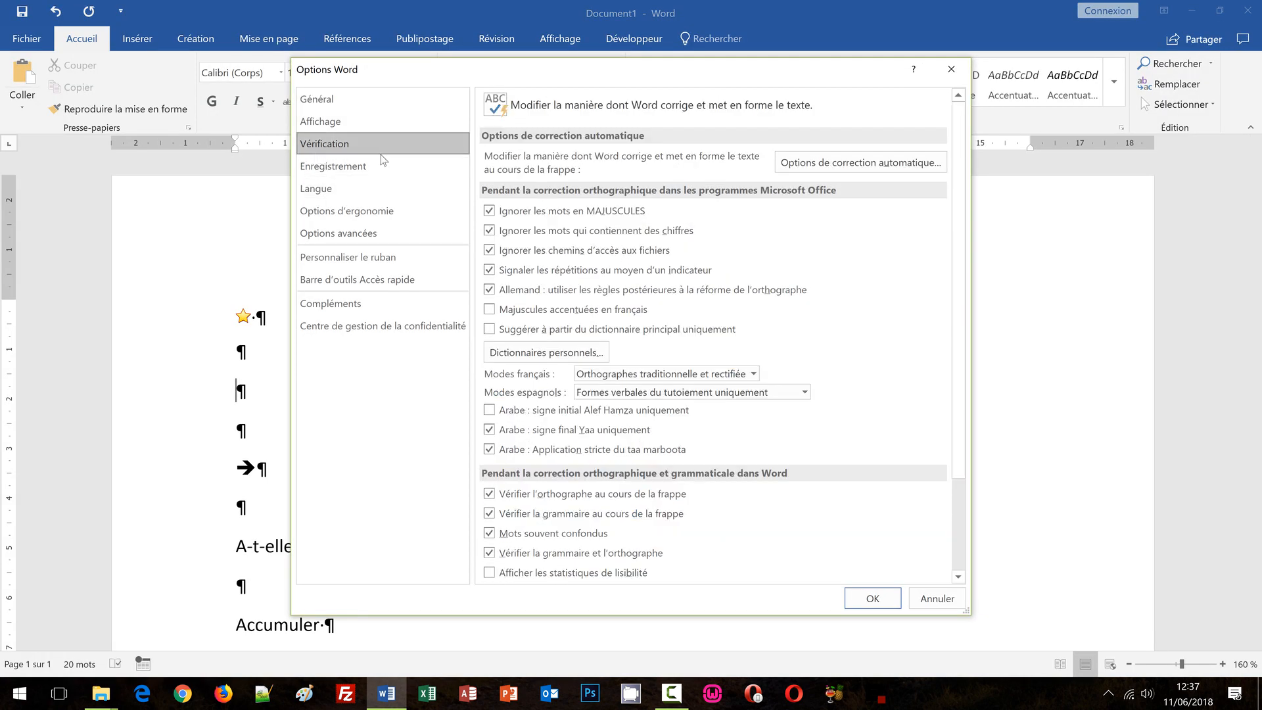
{"action": "left_click", "coordinate": [798, 164]}
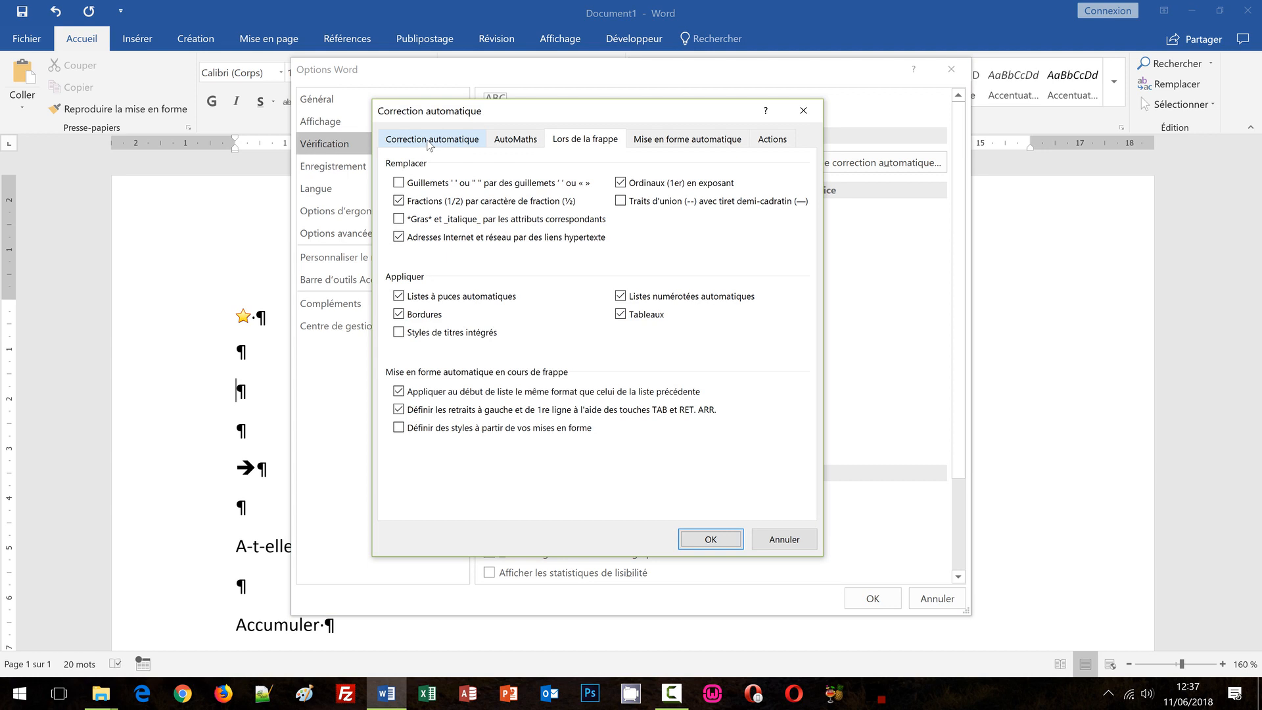
{"action": "left_click", "coordinate": [427, 141]}
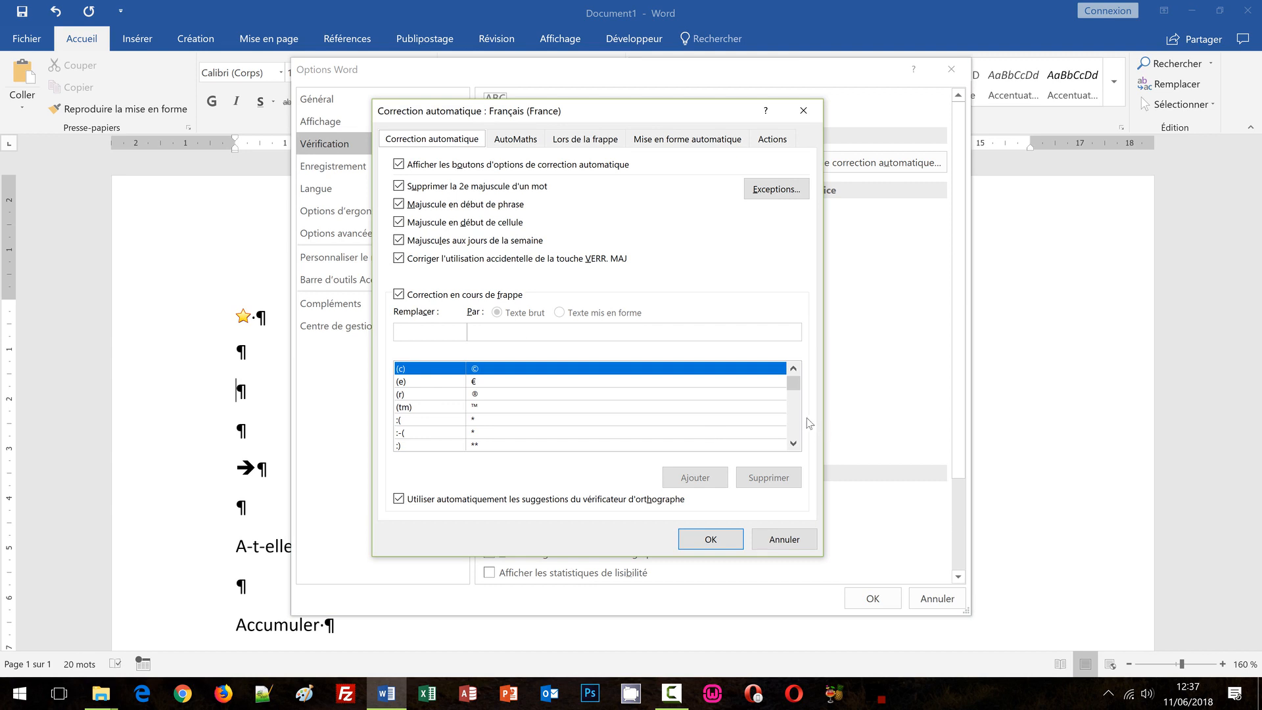
Examine the AutoCorrect replacement entries for ==>, "a t elle" and "accummuler", and the field for the text to replace.
{"action": "scroll", "coordinate": [793, 420], "scroll_direction": "down", "scroll_amount": 2}
{"action": "scroll", "coordinate": [793, 420], "scroll_direction": "down", "scroll_amount": 2}
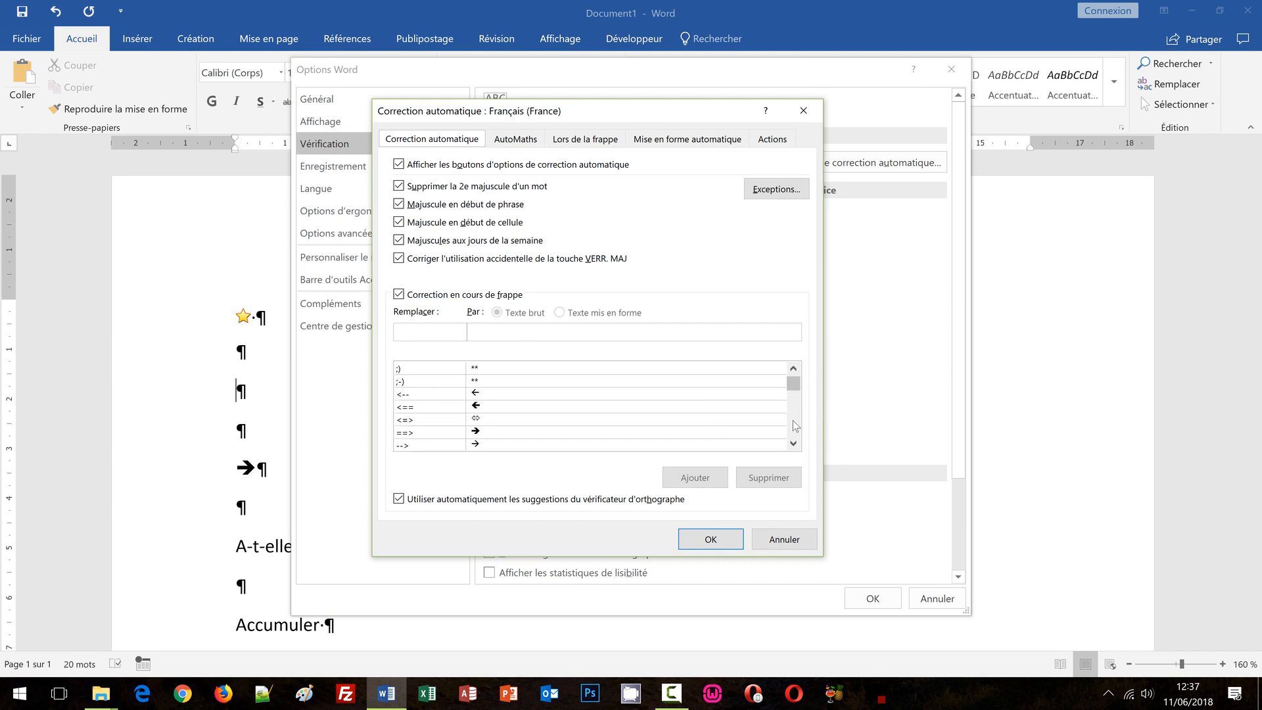
{"action": "scroll", "coordinate": [793, 421], "scroll_direction": "down", "scroll_amount": 2}
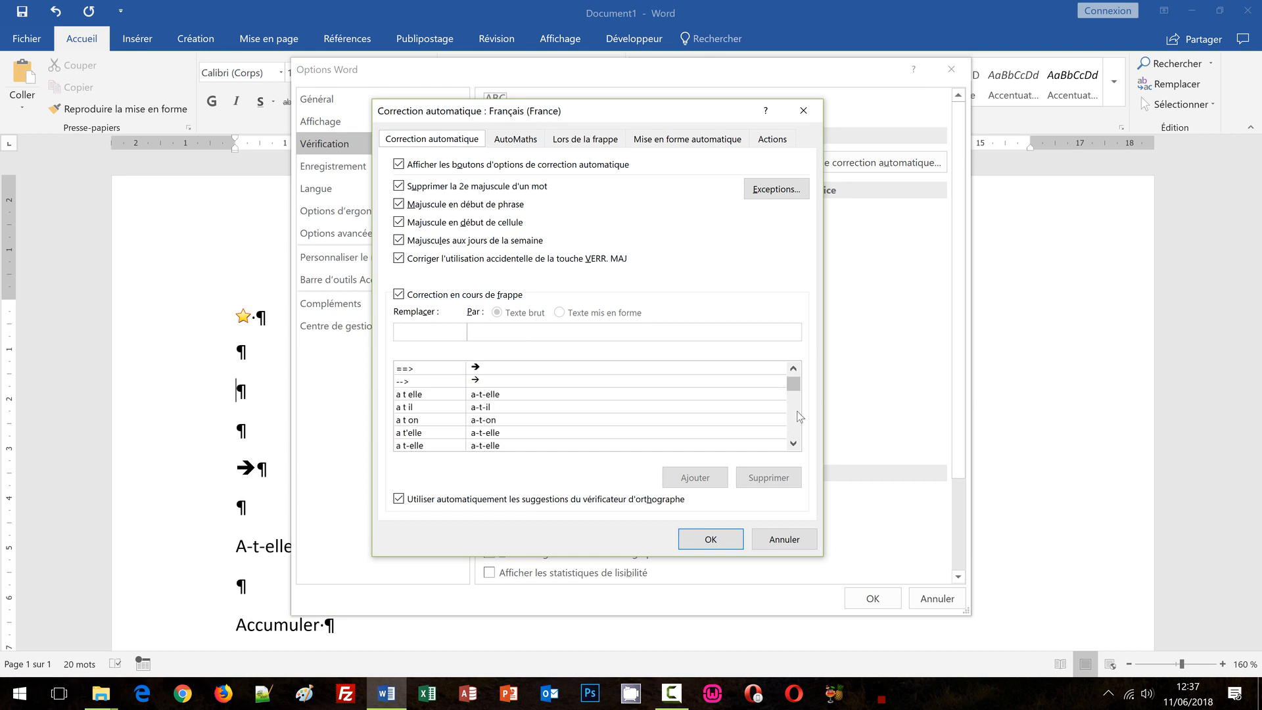
{"action": "left_click", "coordinate": [794, 366]}
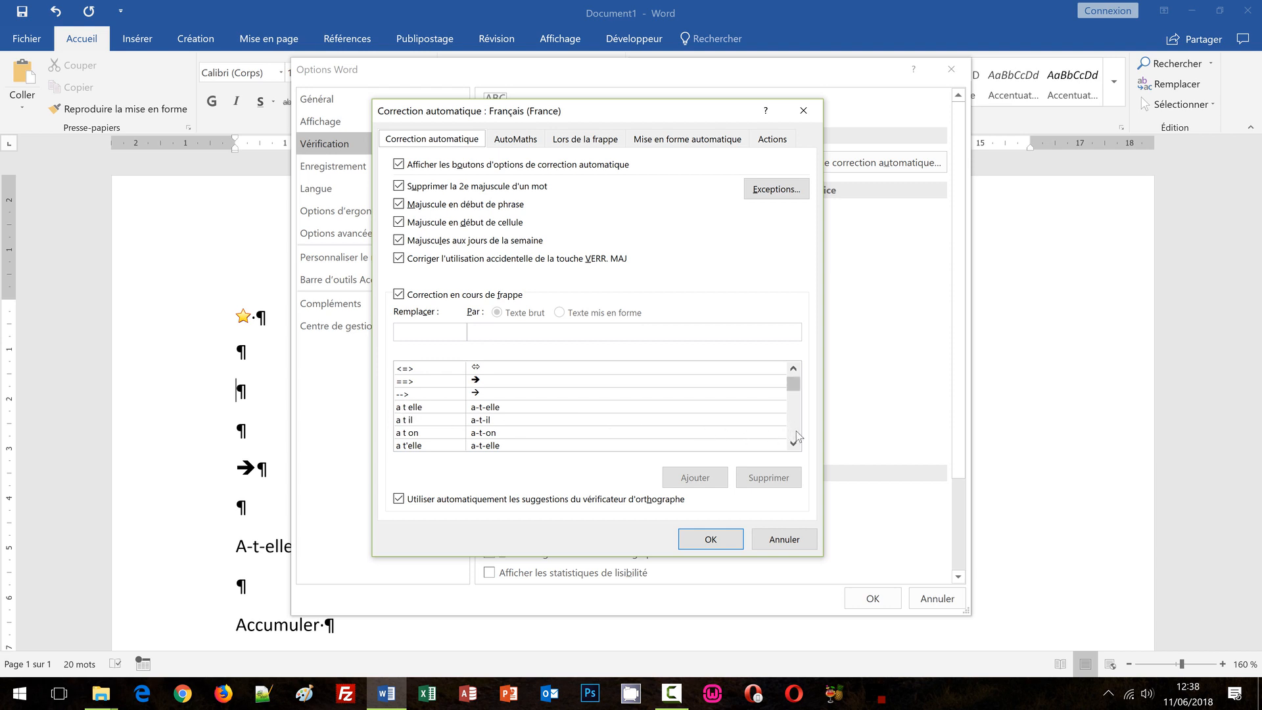
{"action": "scroll", "coordinate": [797, 437], "scroll_direction": "down", "scroll_amount": 3}
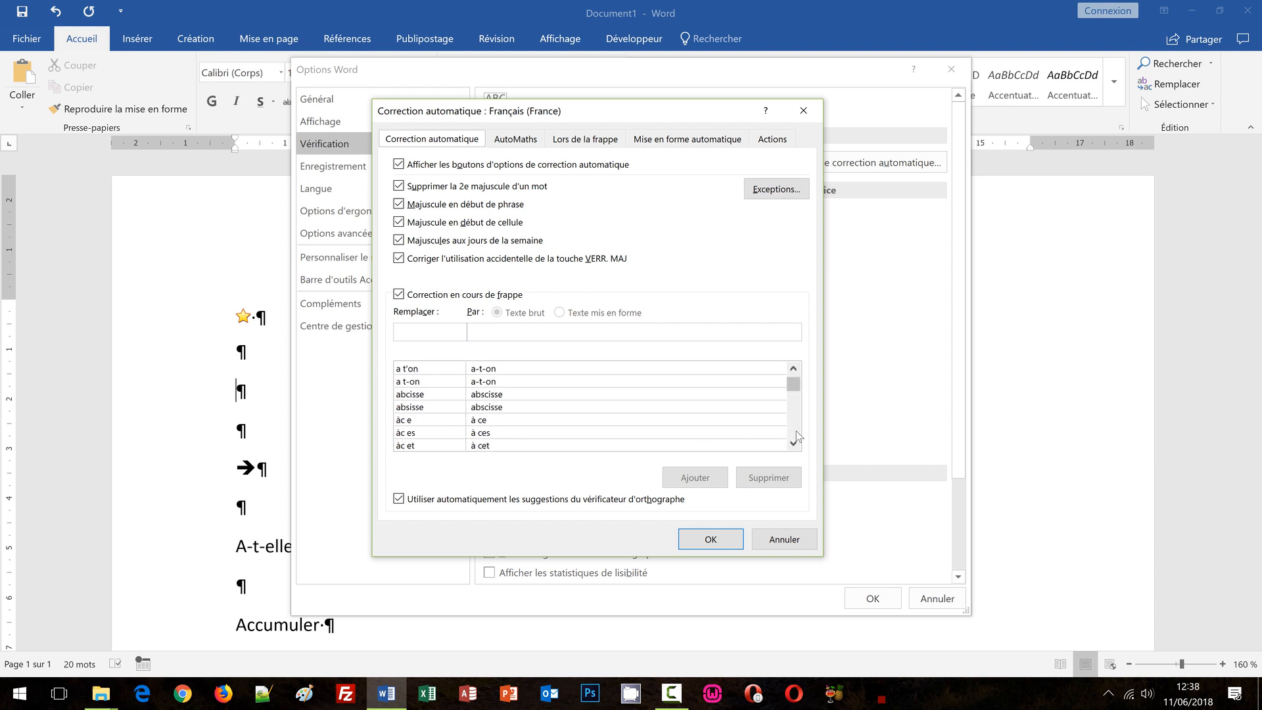
{"action": "scroll", "coordinate": [797, 437], "scroll_direction": "down", "scroll_amount": 2}
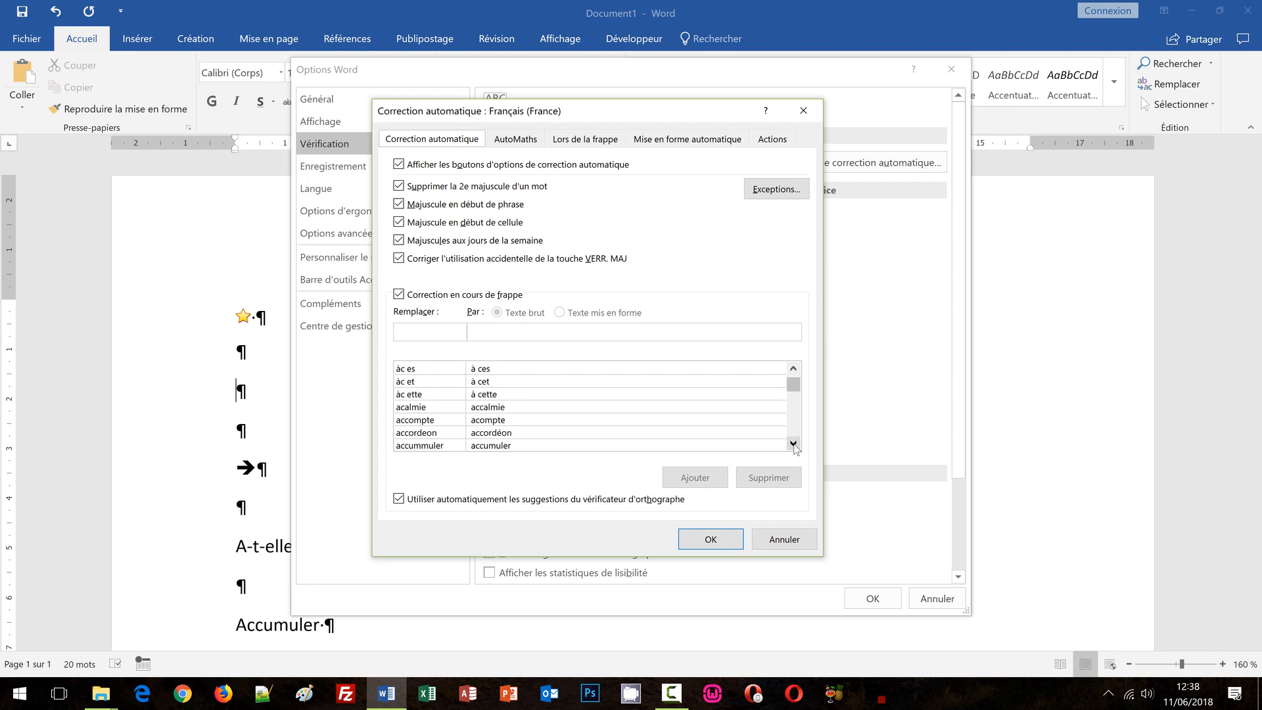
{"action": "left_click", "coordinate": [793, 443]}
{"action": "left_click", "coordinate": [793, 442]}
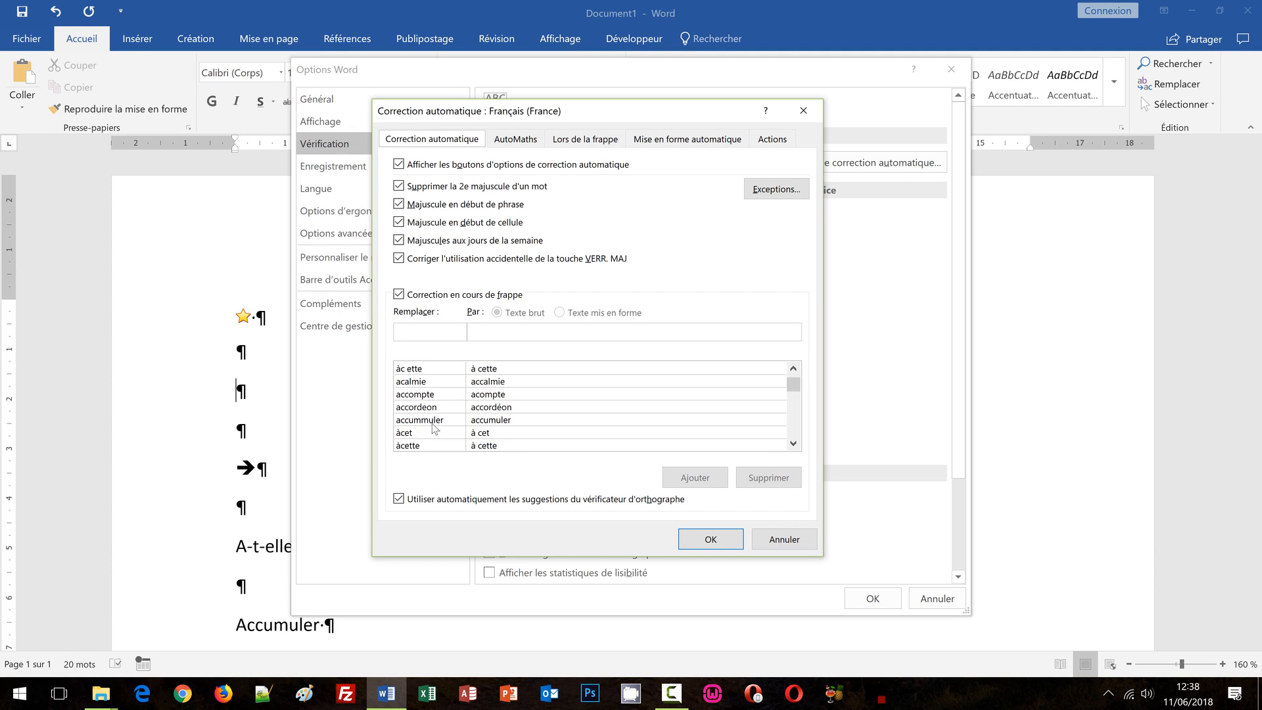
{"action": "left_click", "coordinate": [424, 335]}
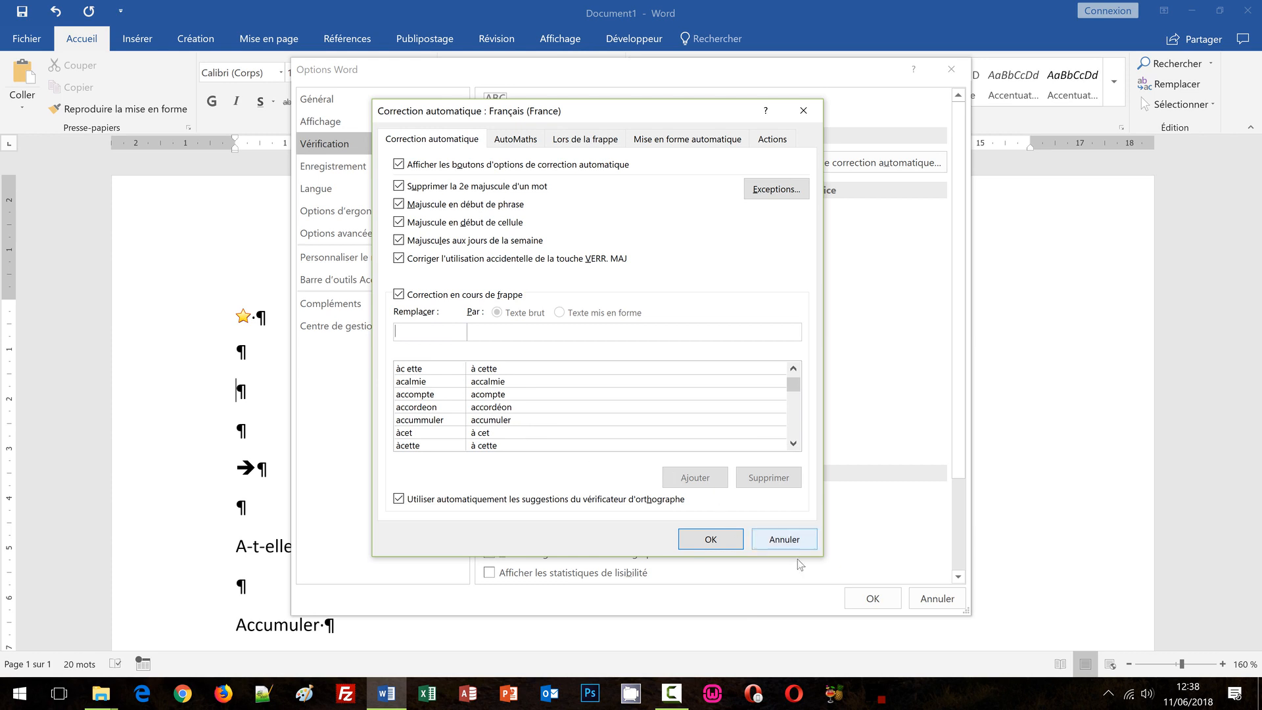
Close the AutoCorrect and program options without saving and review the sample lines in the document.
{"action": "left_click", "coordinate": [784, 538]}
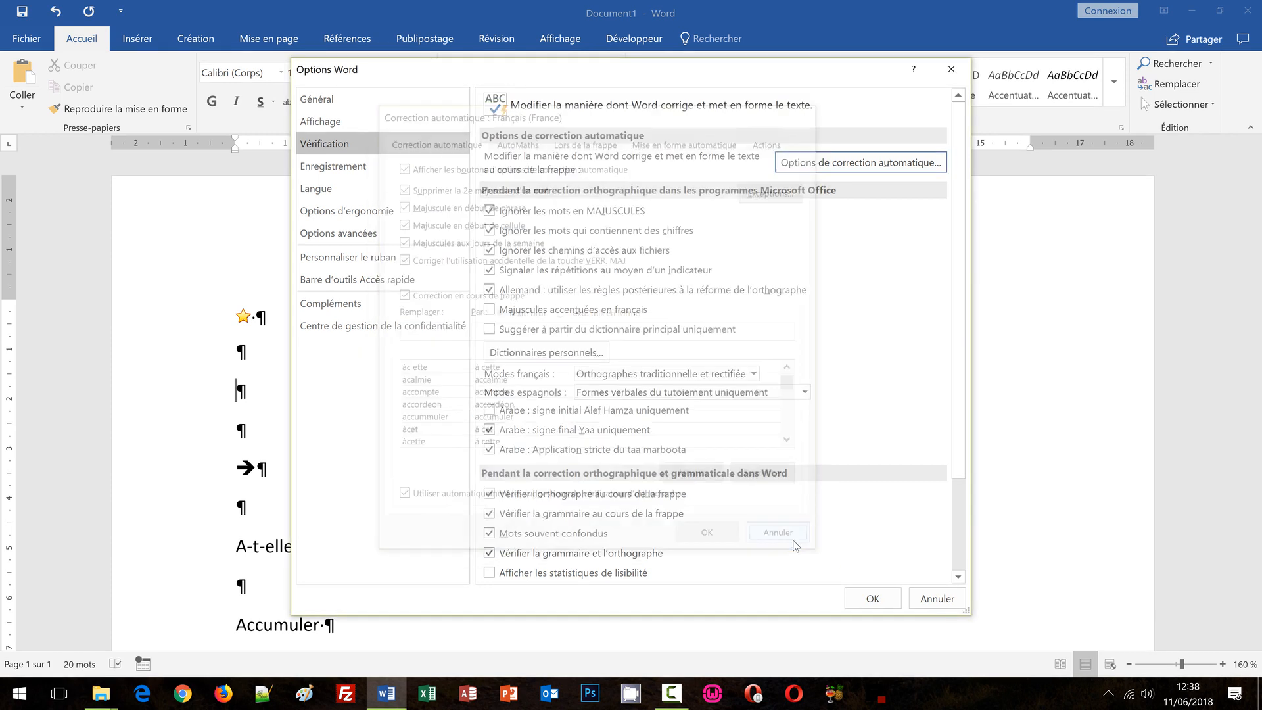
{"action": "left_click", "coordinate": [937, 598]}
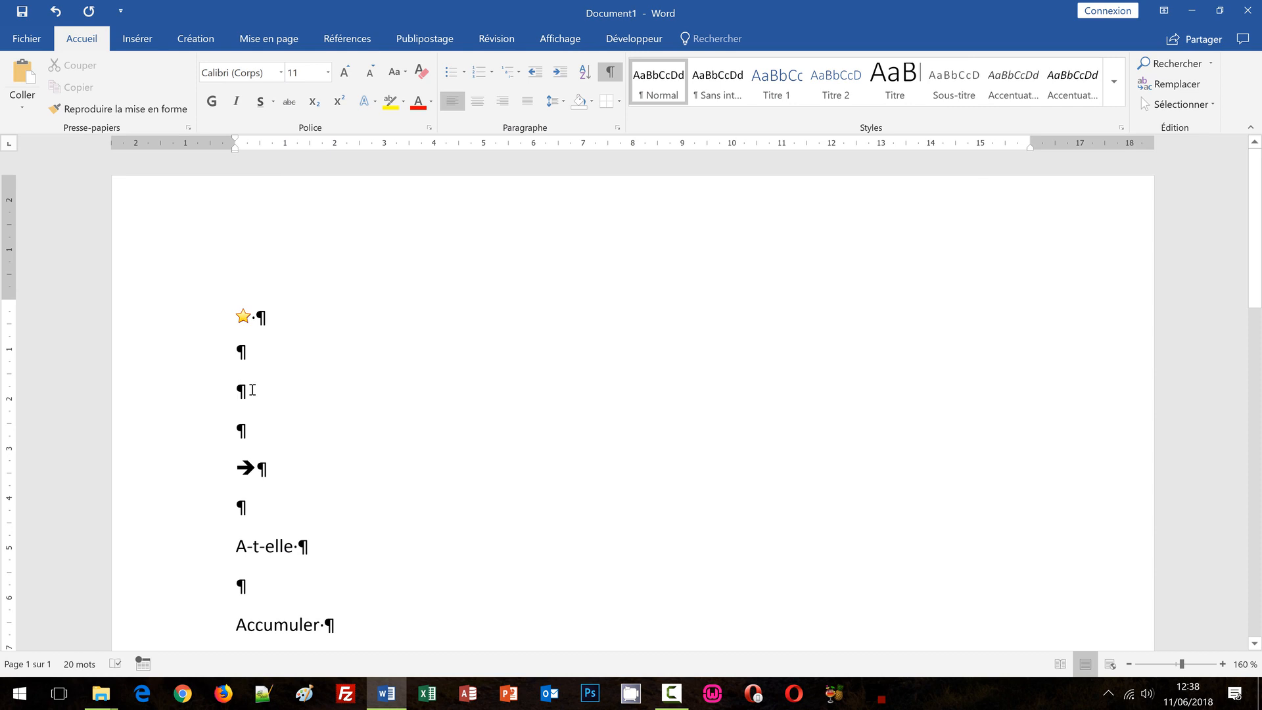
{"action": "scroll", "coordinate": [388, 447], "scroll_direction": "down", "scroll_amount": 5}
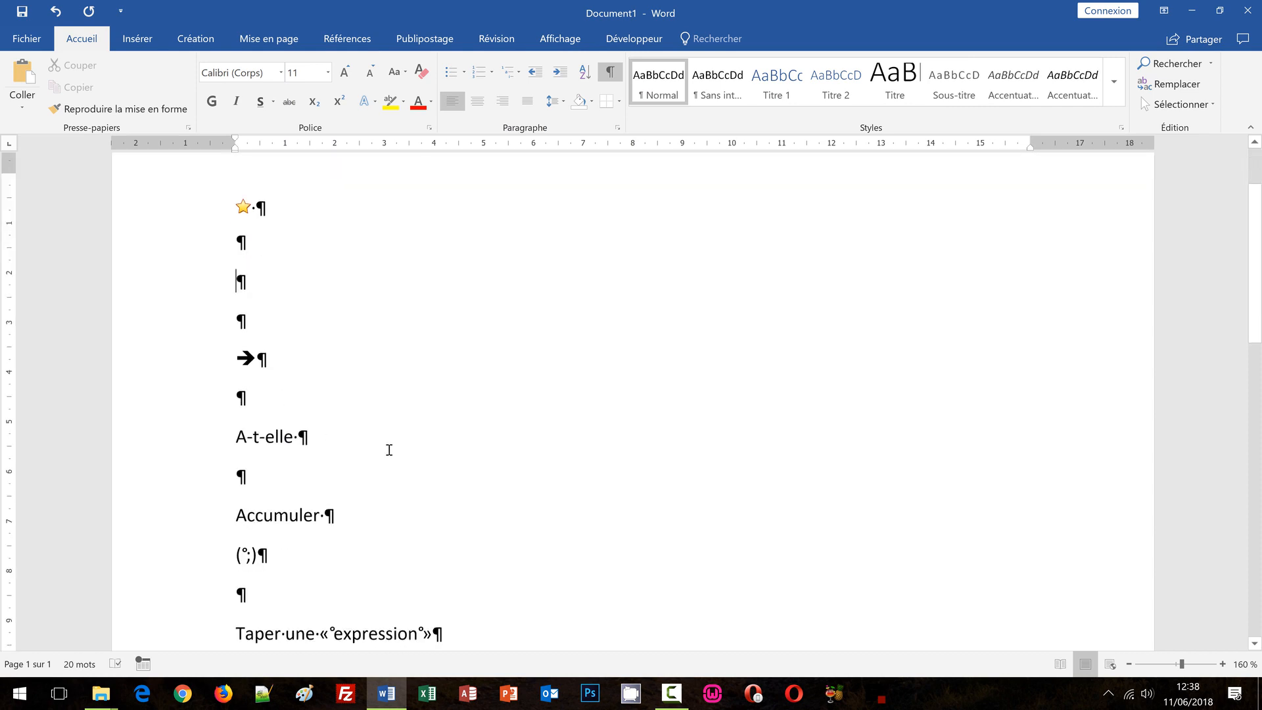
{"action": "scroll", "coordinate": [414, 497], "scroll_direction": "down", "scroll_amount": 2}
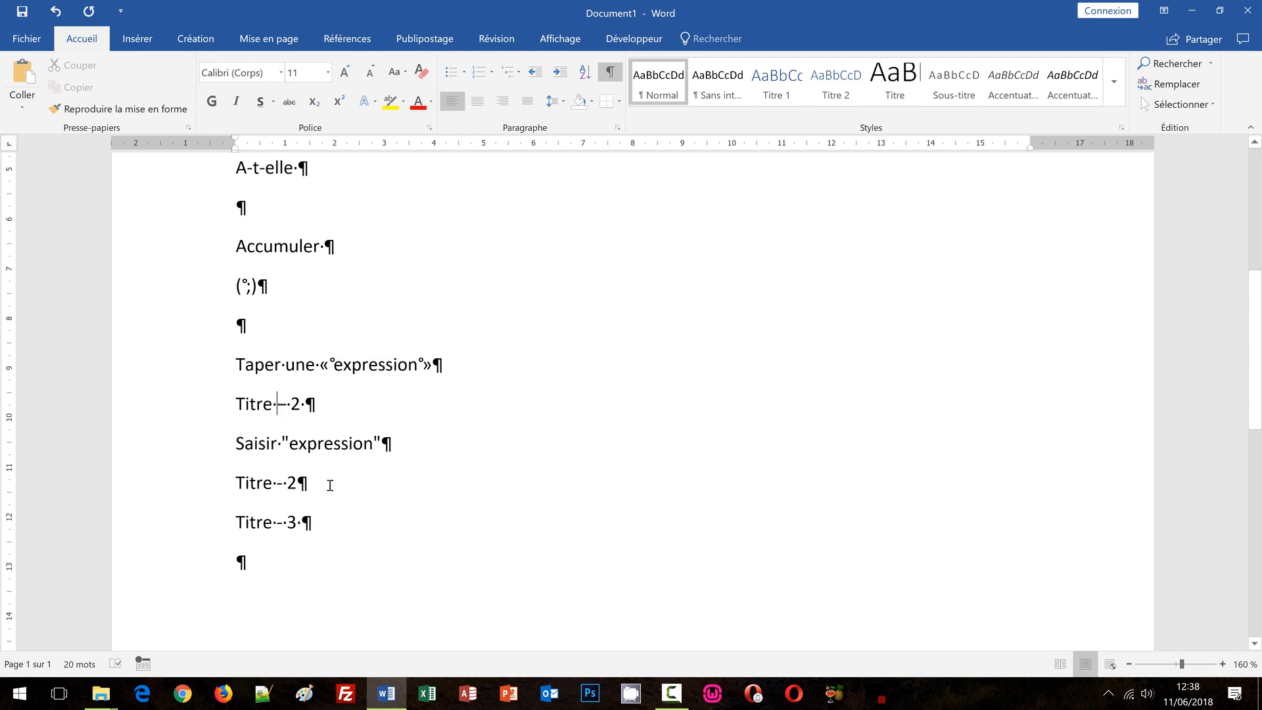
{"action": "scroll", "coordinate": [332, 485], "scroll_direction": "up", "scroll_amount": 1}
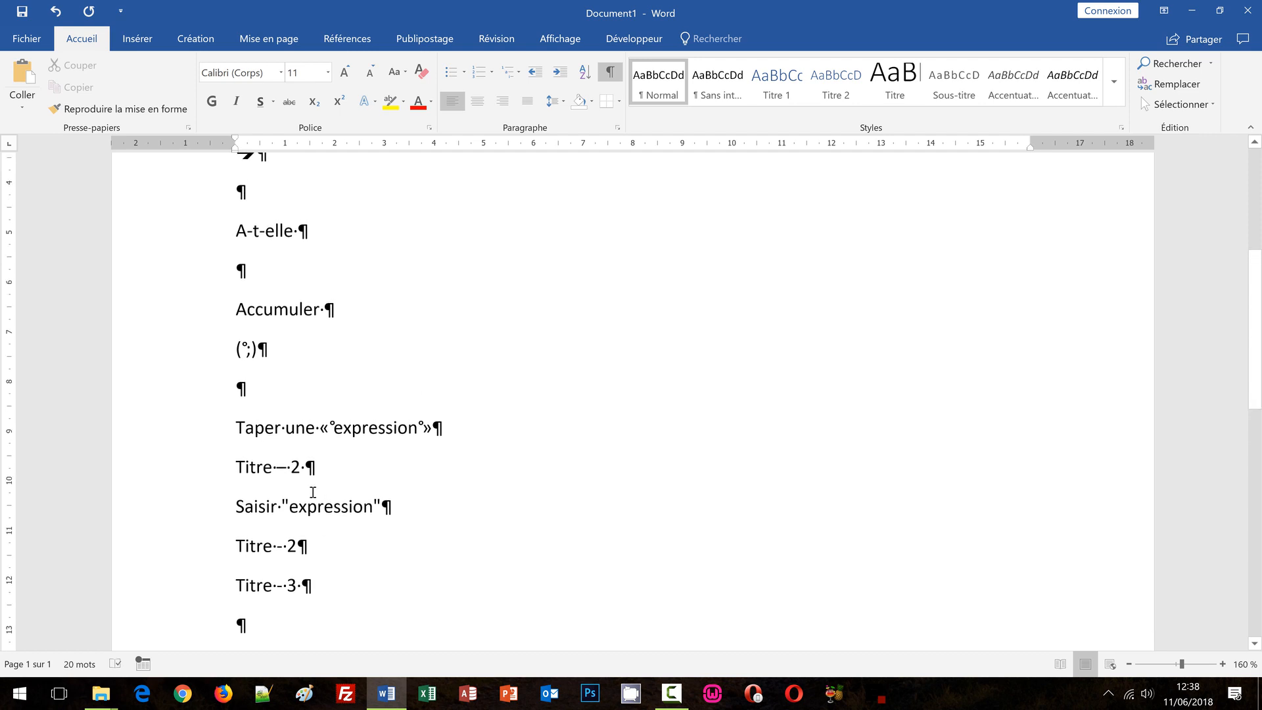
{"action": "scroll", "coordinate": [313, 486], "scroll_direction": "up", "scroll_amount": 5}
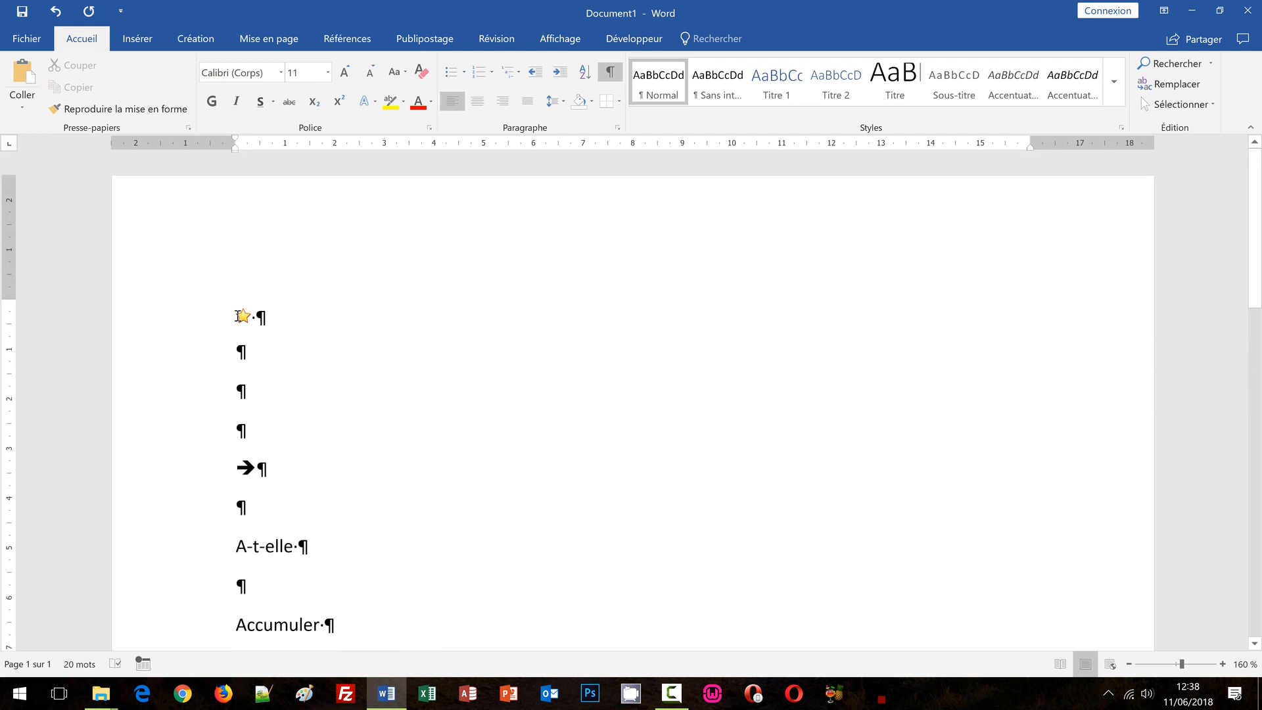
Select the star picture together with its trailing space on the document's first line, without the paragraph mark.
{"action": "left_click", "coordinate": [238, 317]}
{"action": "left_click", "coordinate": [256, 317]}
{"action": "key", "text": "shift+Left"}
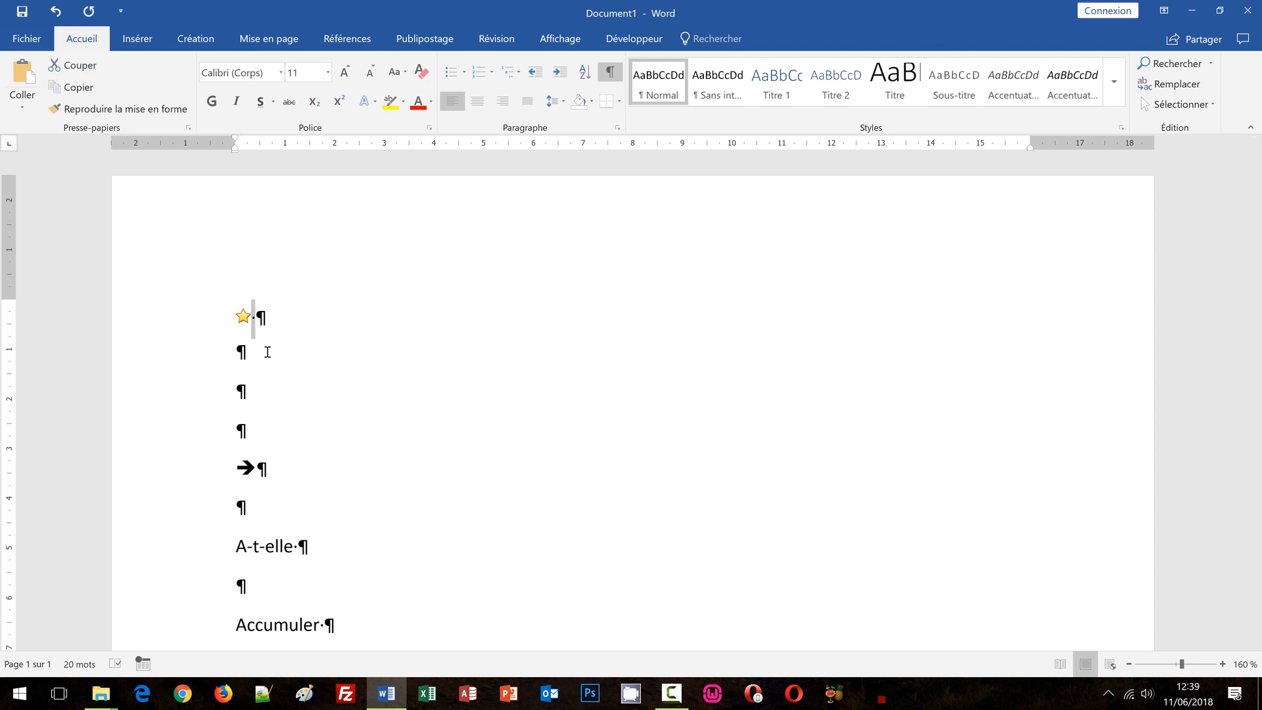
{"action": "key", "text": "shift+Left"}
{"action": "key", "text": "Left"}
{"action": "key", "text": "shift+Right"}
{"action": "key", "text": "shift+Right"}
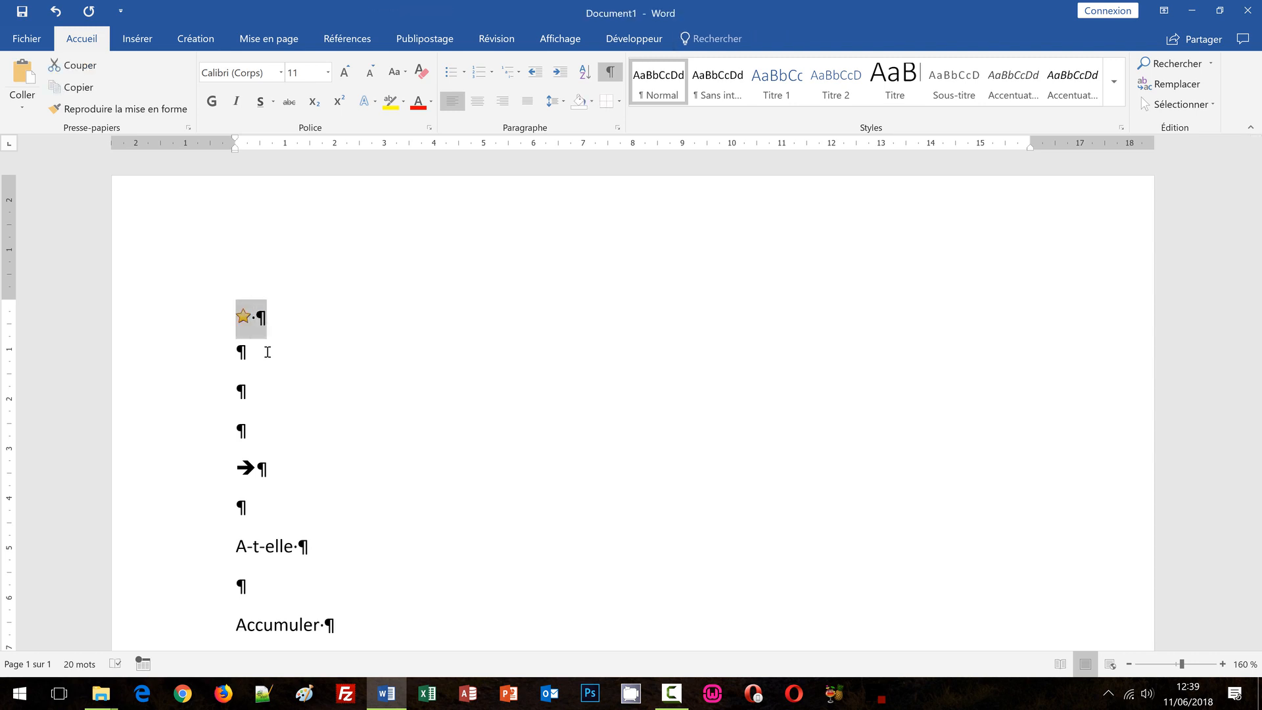
{"action": "key", "text": "shift+Left"}
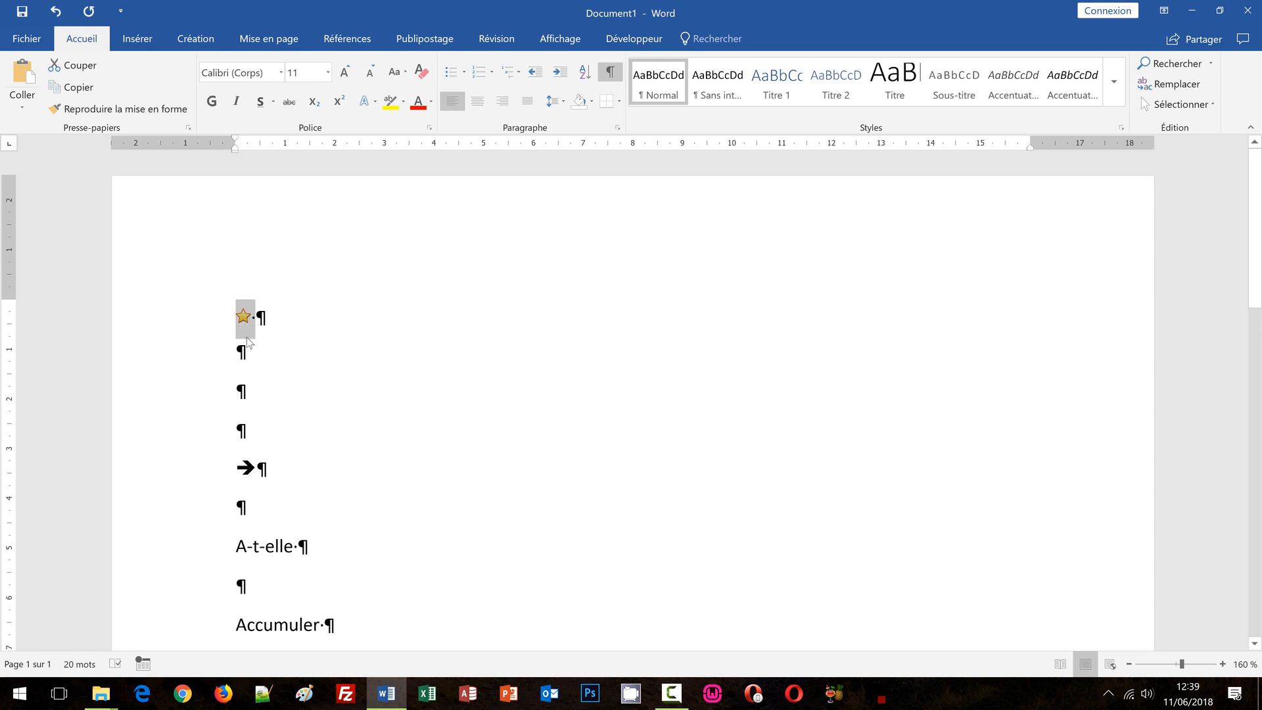
{"action": "left_click", "coordinate": [147, 45]}
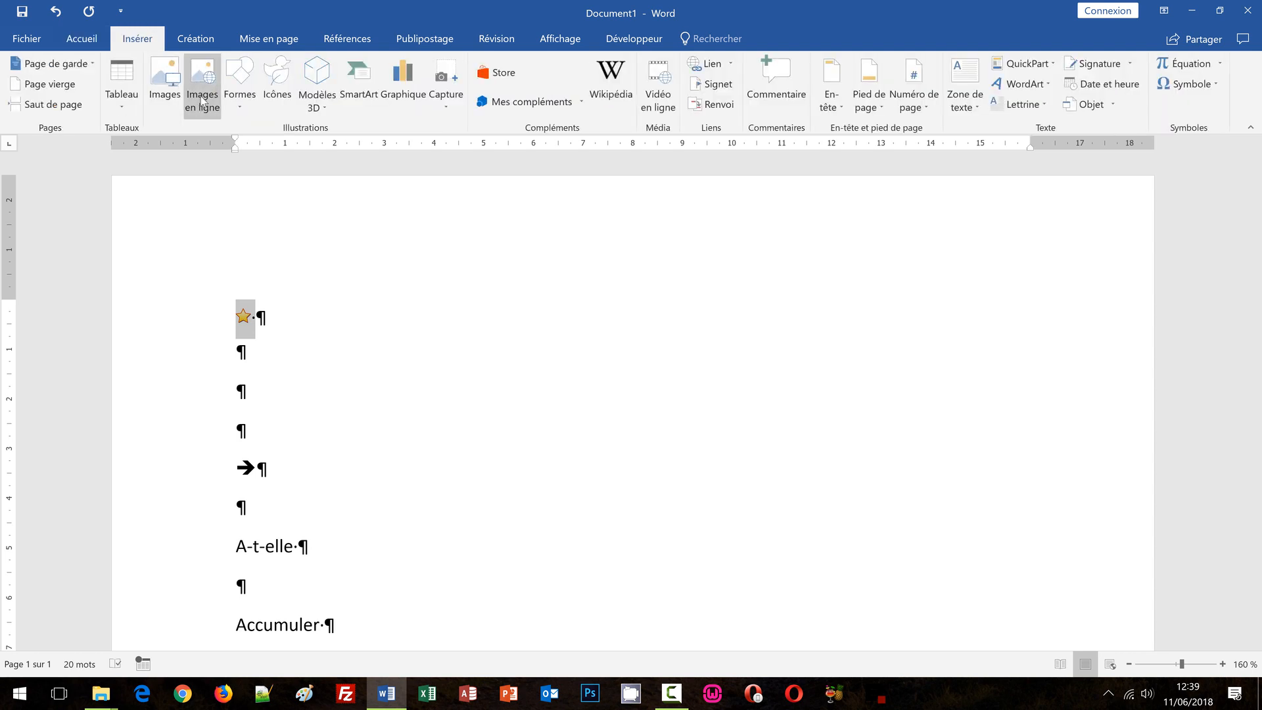
{"action": "left_click", "coordinate": [78, 41]}
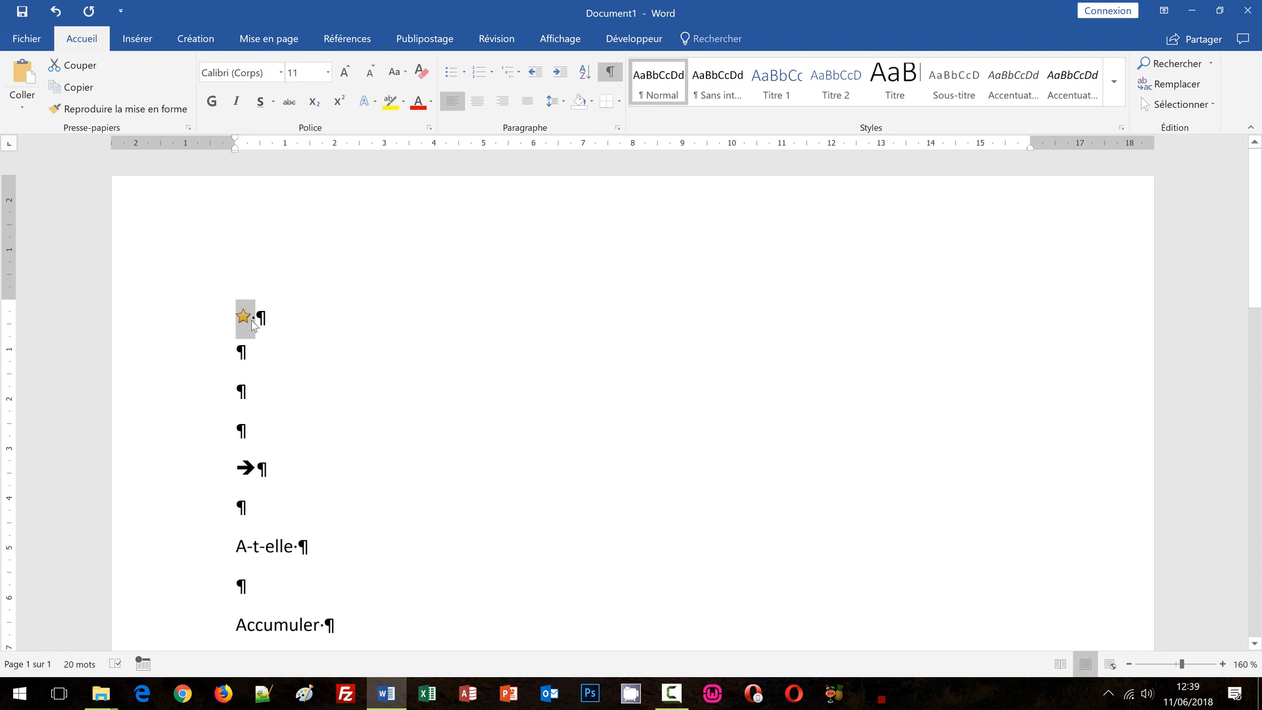
Add a formatted-text AutoCorrect entry that replaces lt with the selected star picture, and close the options.
{"action": "left_click", "coordinate": [27, 41]}
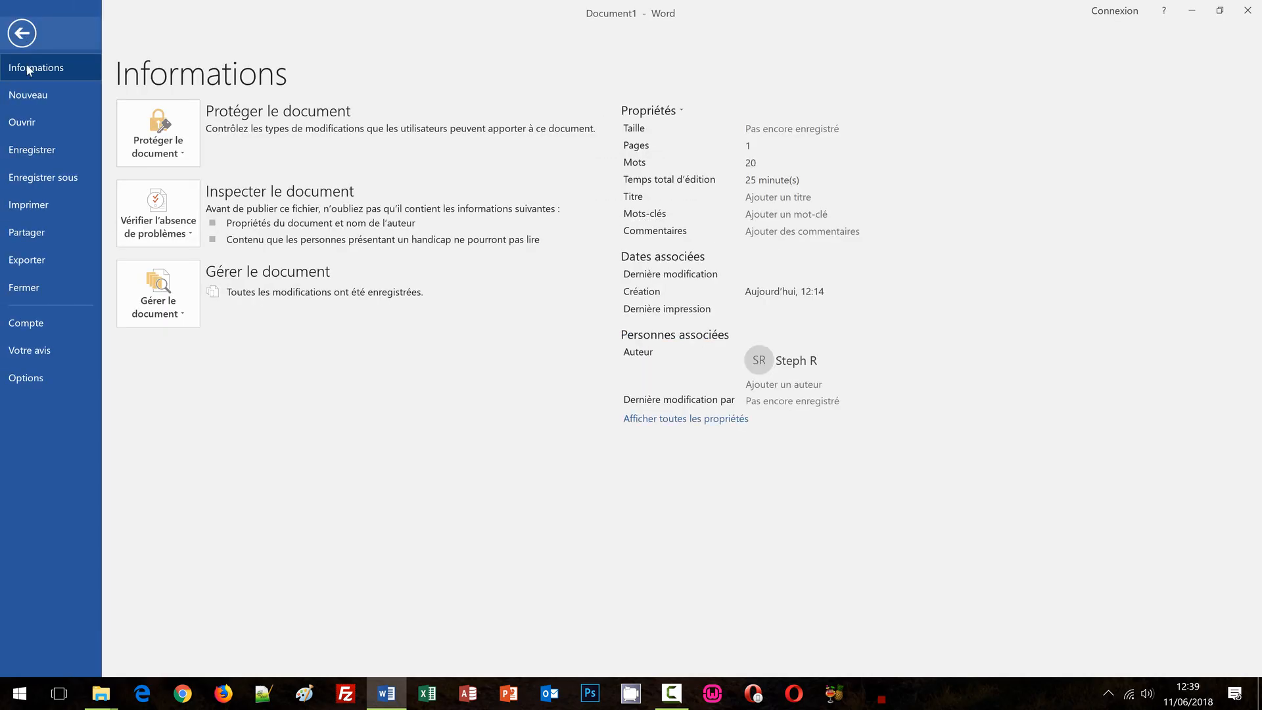
{"action": "left_click", "coordinate": [30, 375]}
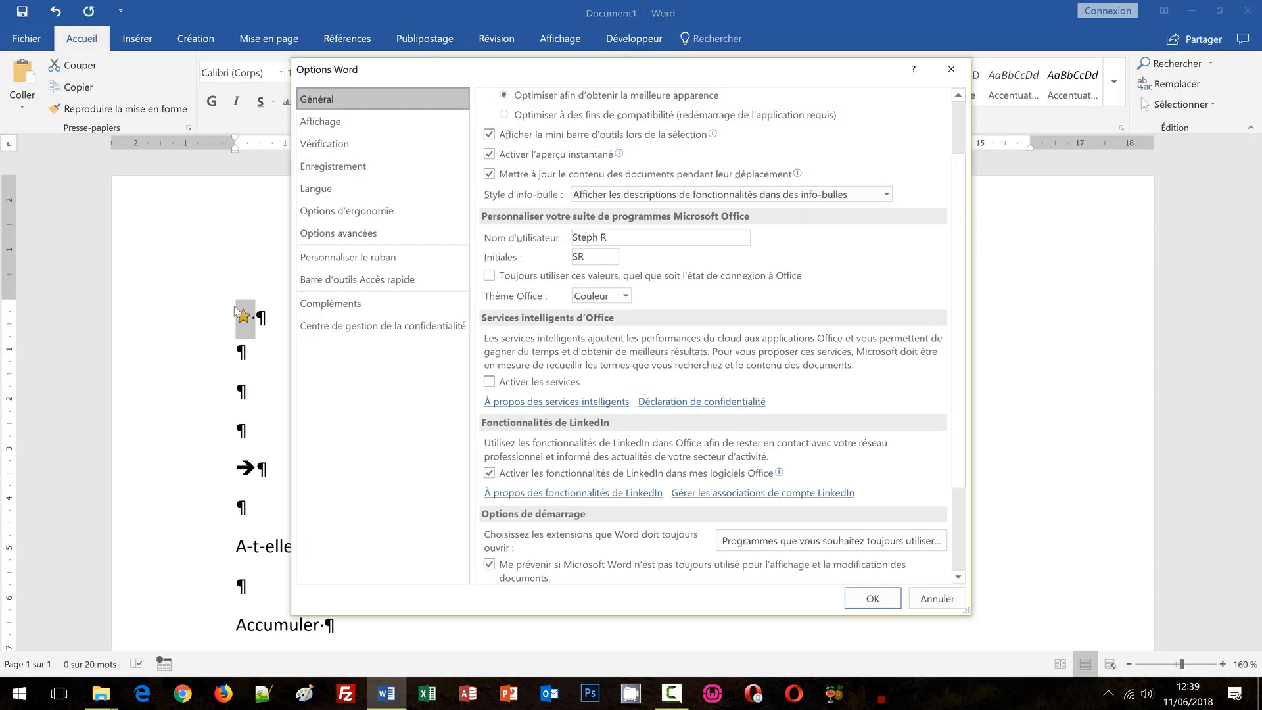
{"action": "left_click", "coordinate": [344, 151]}
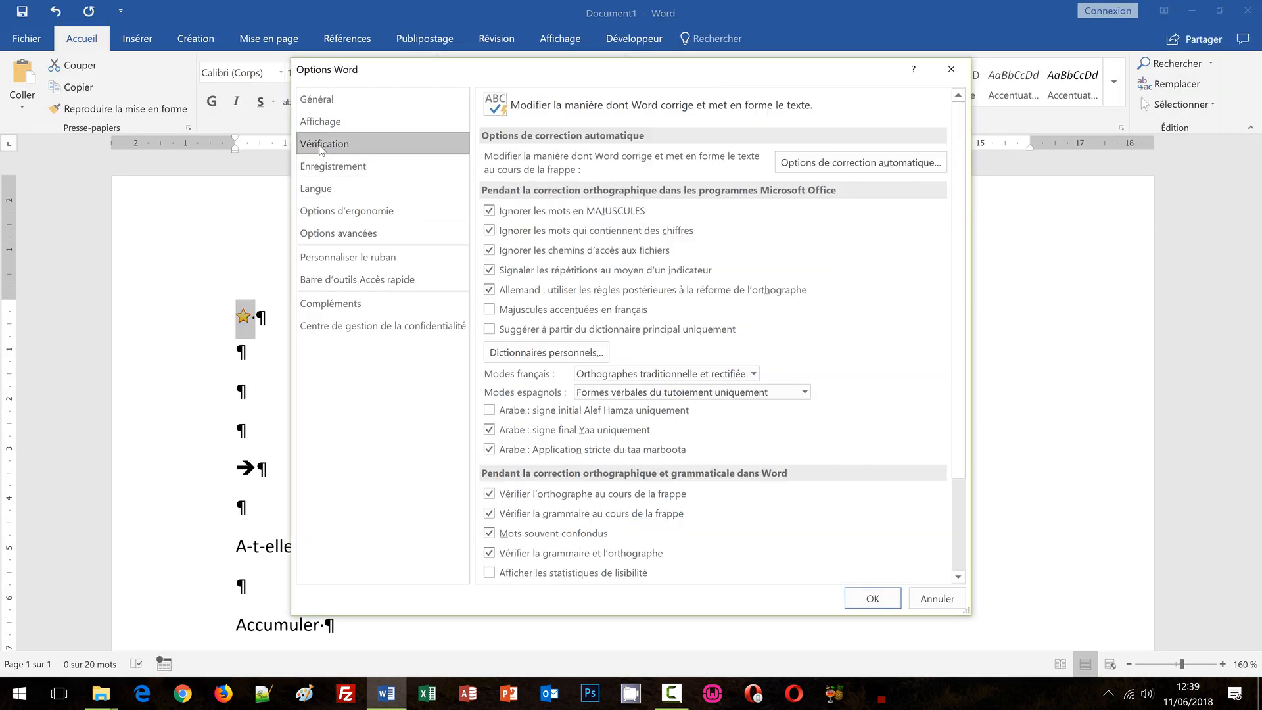
{"action": "left_click", "coordinate": [849, 161]}
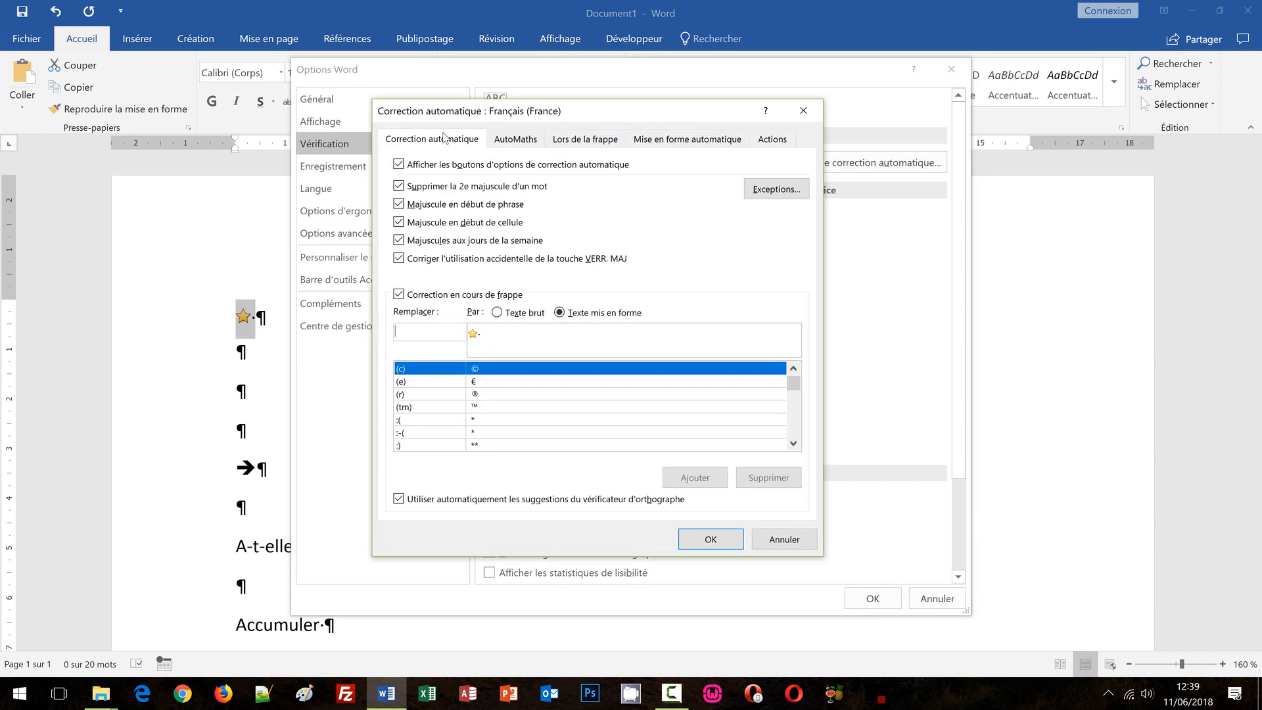
{"action": "left_click", "coordinate": [430, 333]}
{"action": "type", "text": "lt"}
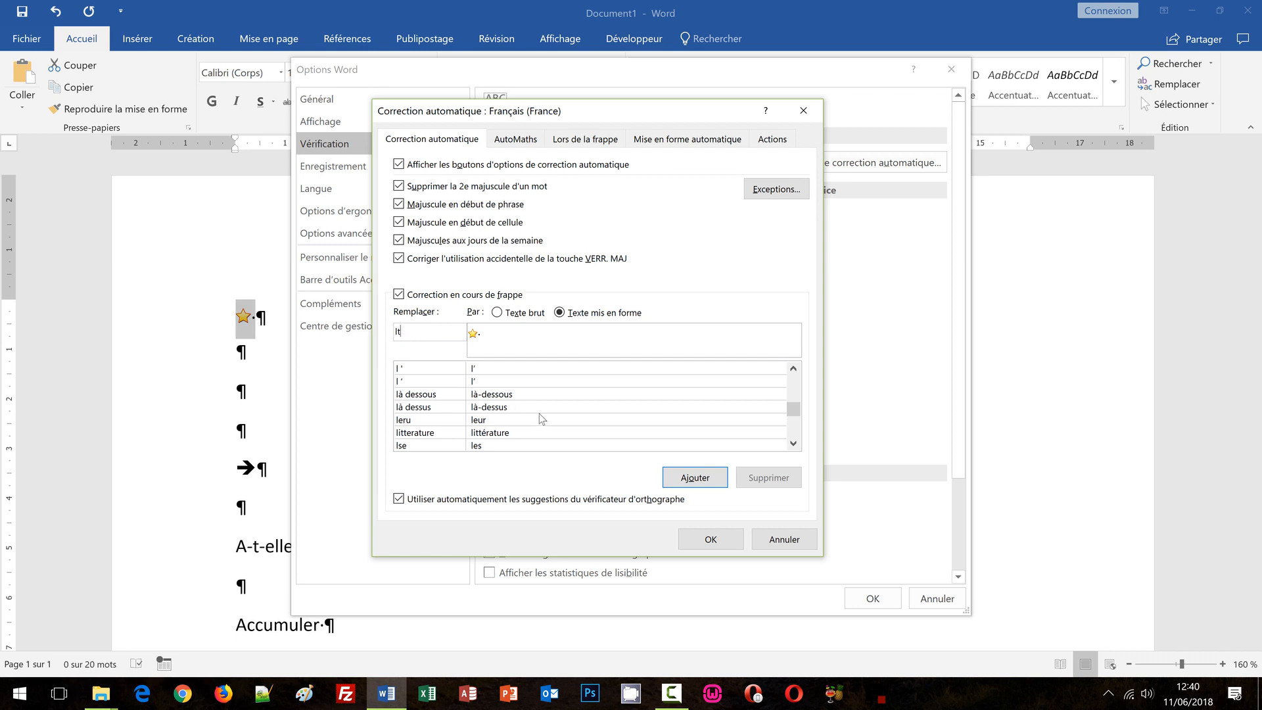
{"action": "left_click", "coordinate": [698, 479]}
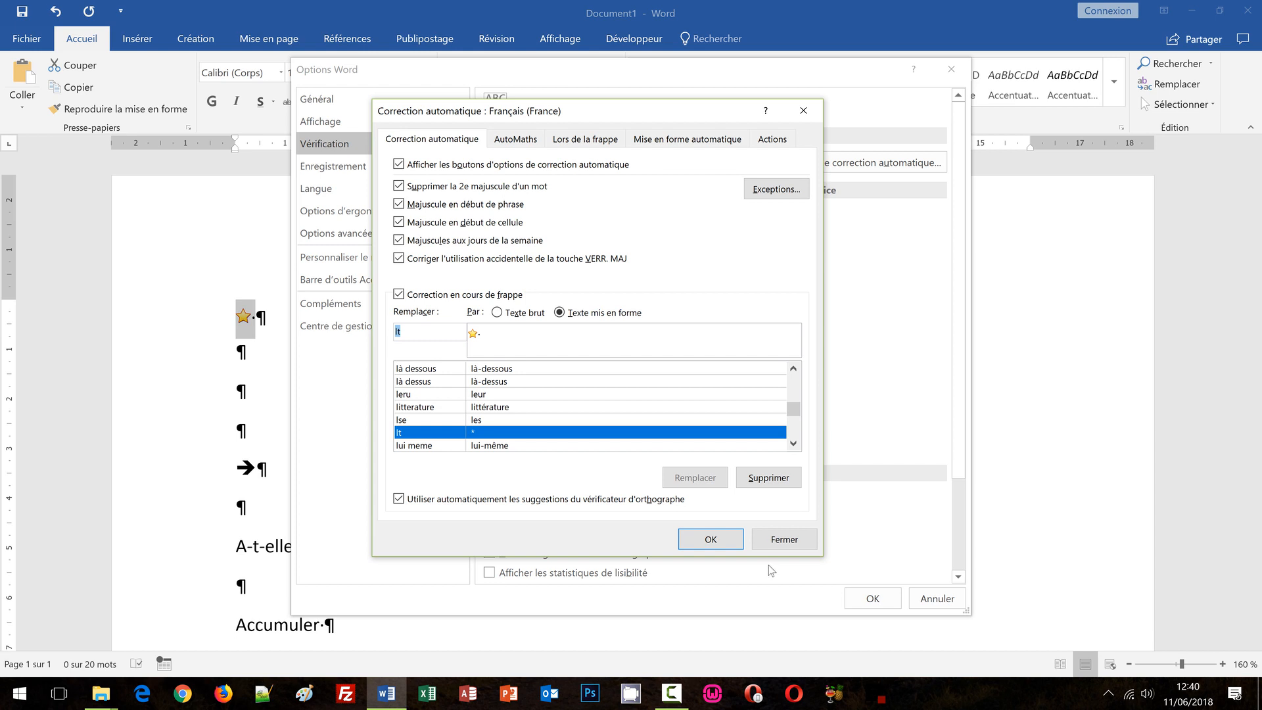
{"action": "left_click", "coordinate": [772, 545]}
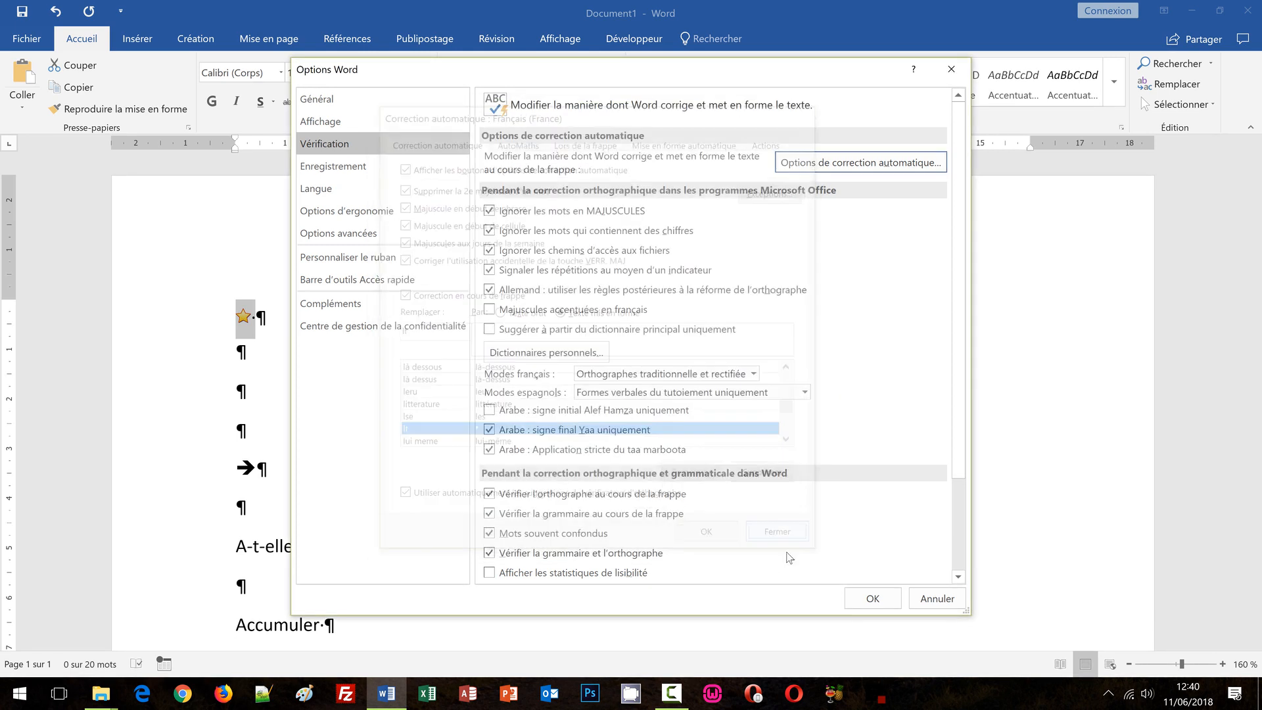
{"action": "left_click", "coordinate": [865, 598]}
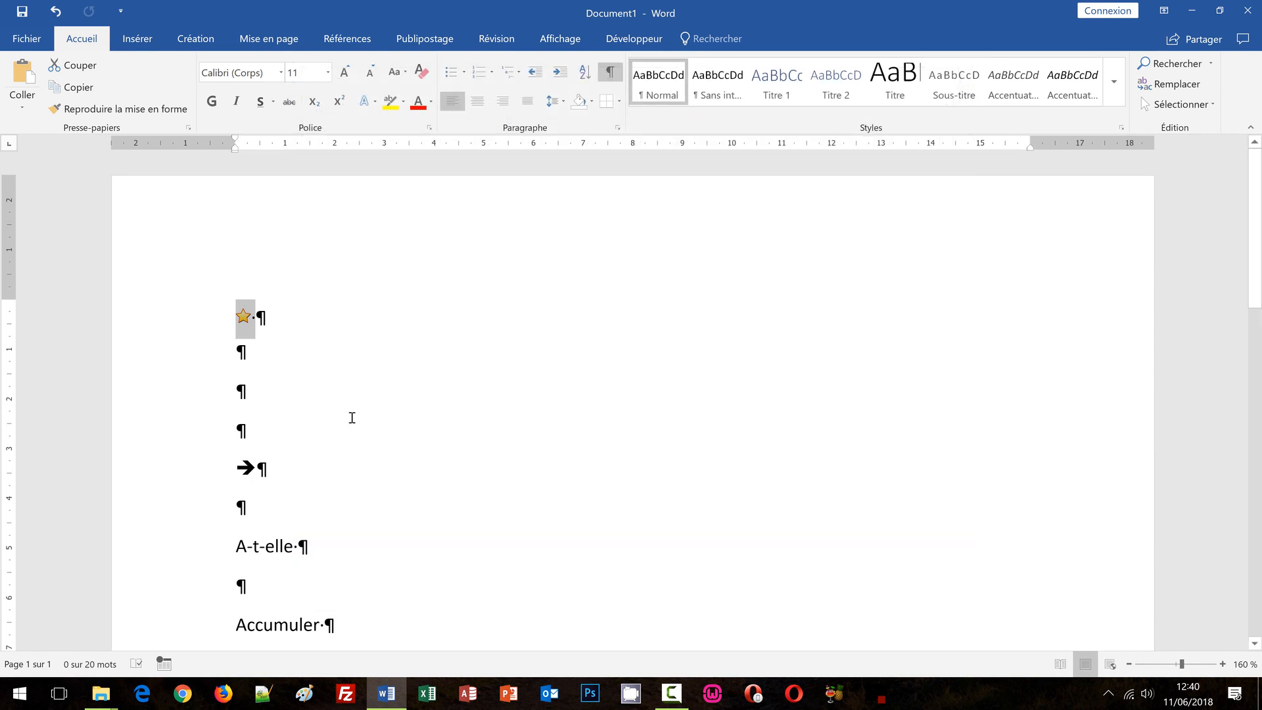
Enter lt followed by a space in the empty third paragraph to test the star replacement.
{"action": "left_click", "coordinate": [273, 402]}
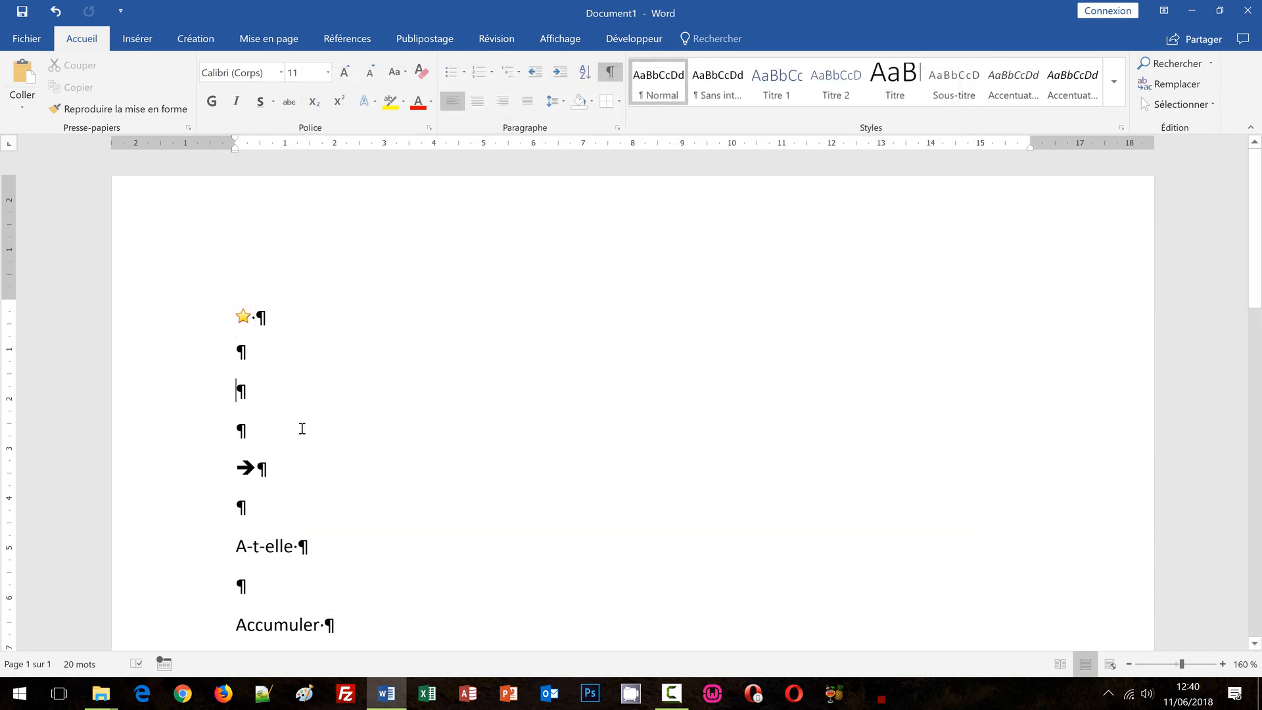
{"action": "type", "text": "It"}
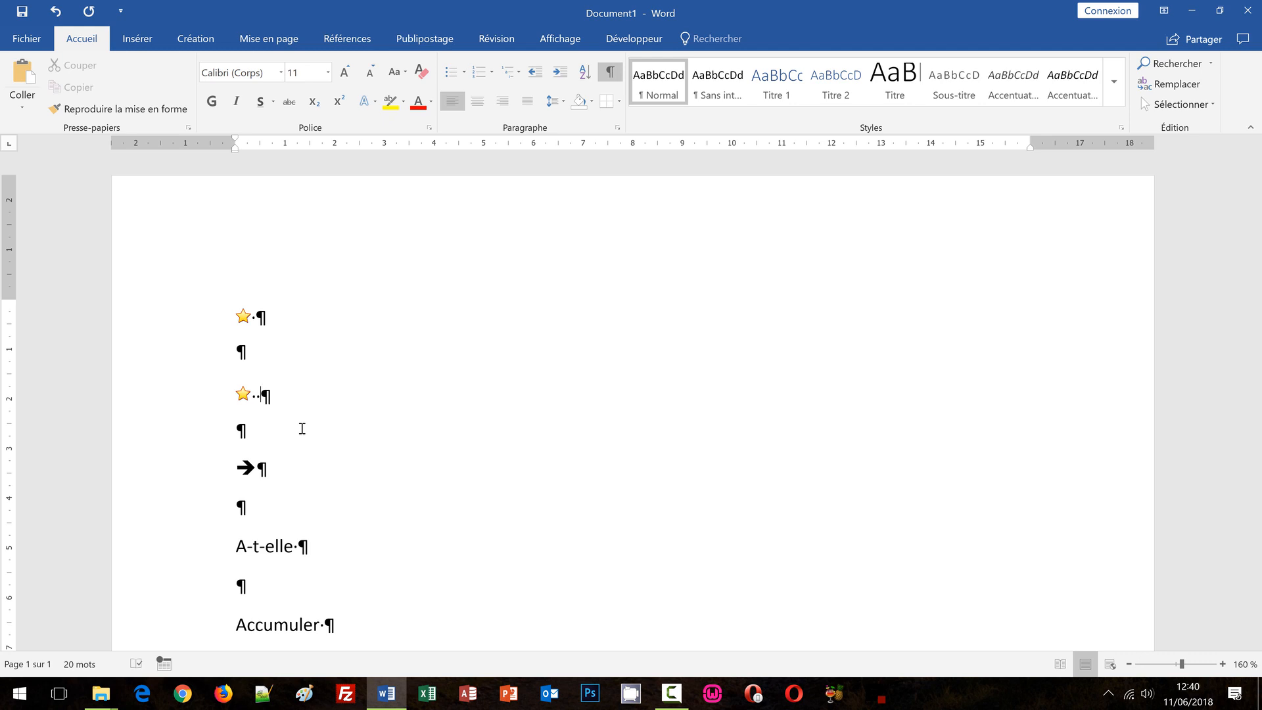
{"action": "scroll", "coordinate": [335, 427], "scroll_direction": "down", "scroll_amount": 2}
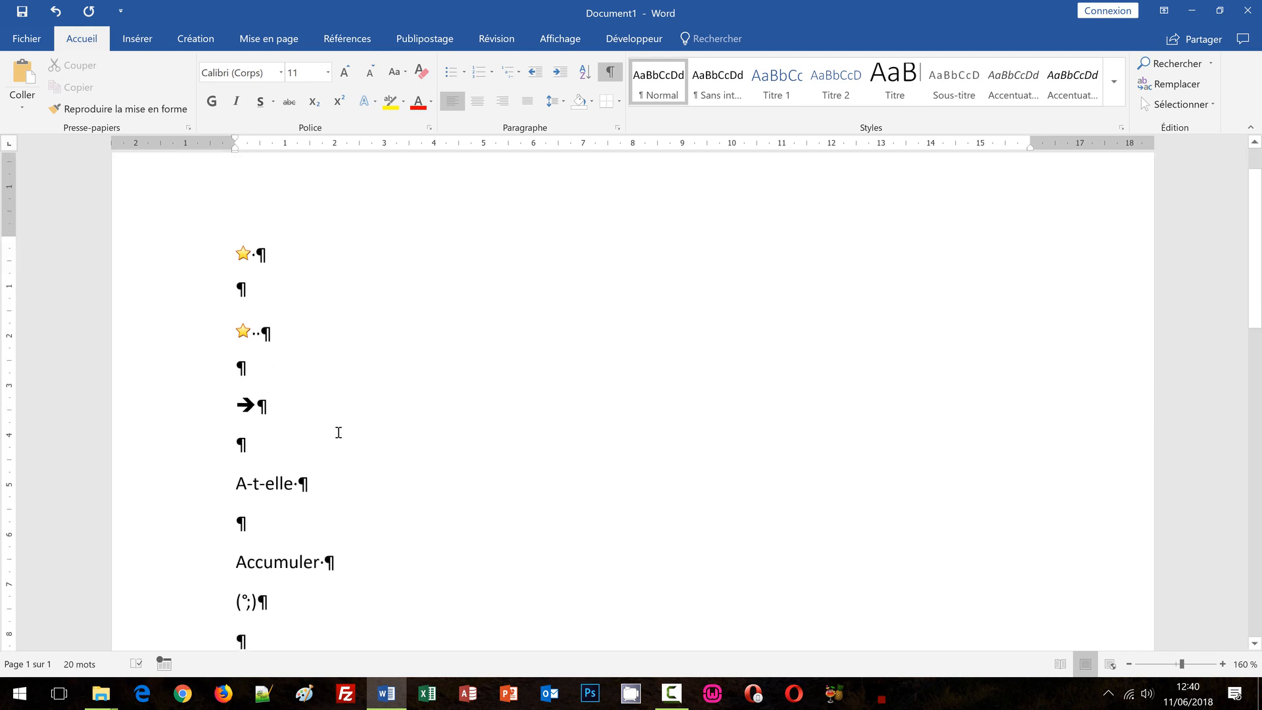
{"action": "left_click", "coordinate": [285, 310]}
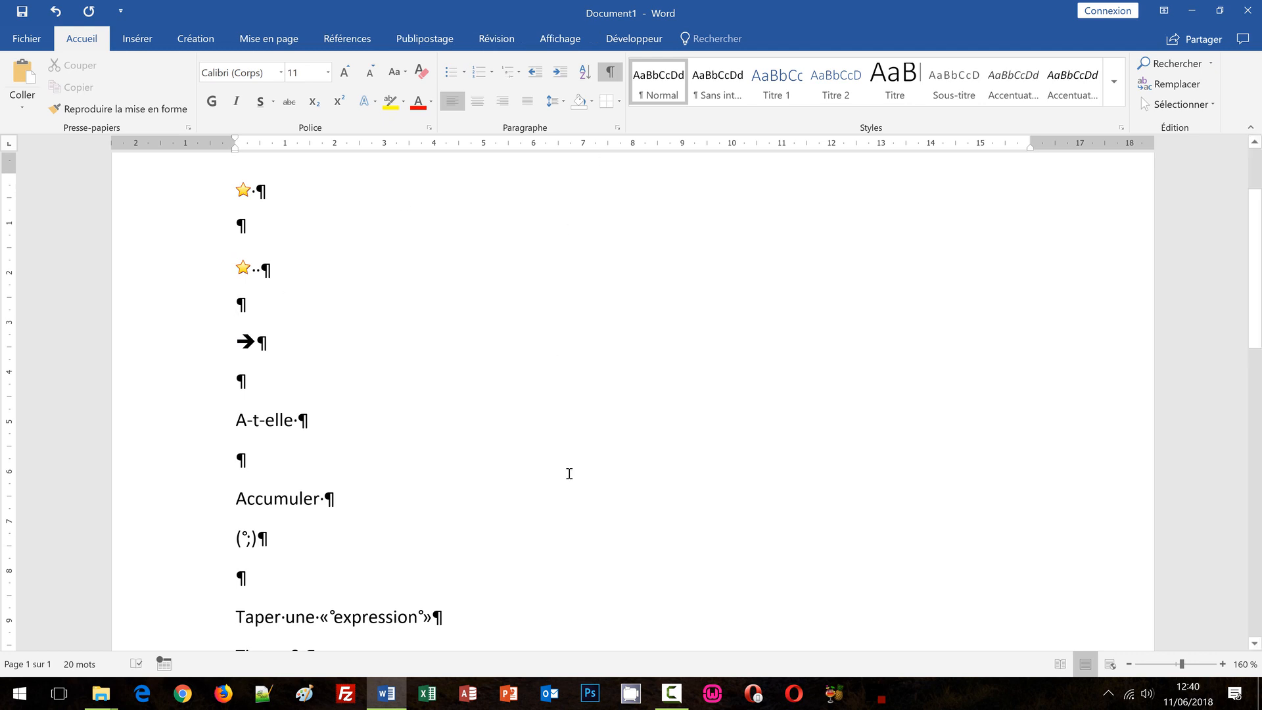
{"action": "left_click", "coordinate": [261, 460]}
Examine the AutoCorrect as-you-type options, including the conversion of straight quotes to guillemets, and close the settings without saving.
{"action": "left_click", "coordinate": [26, 39]}
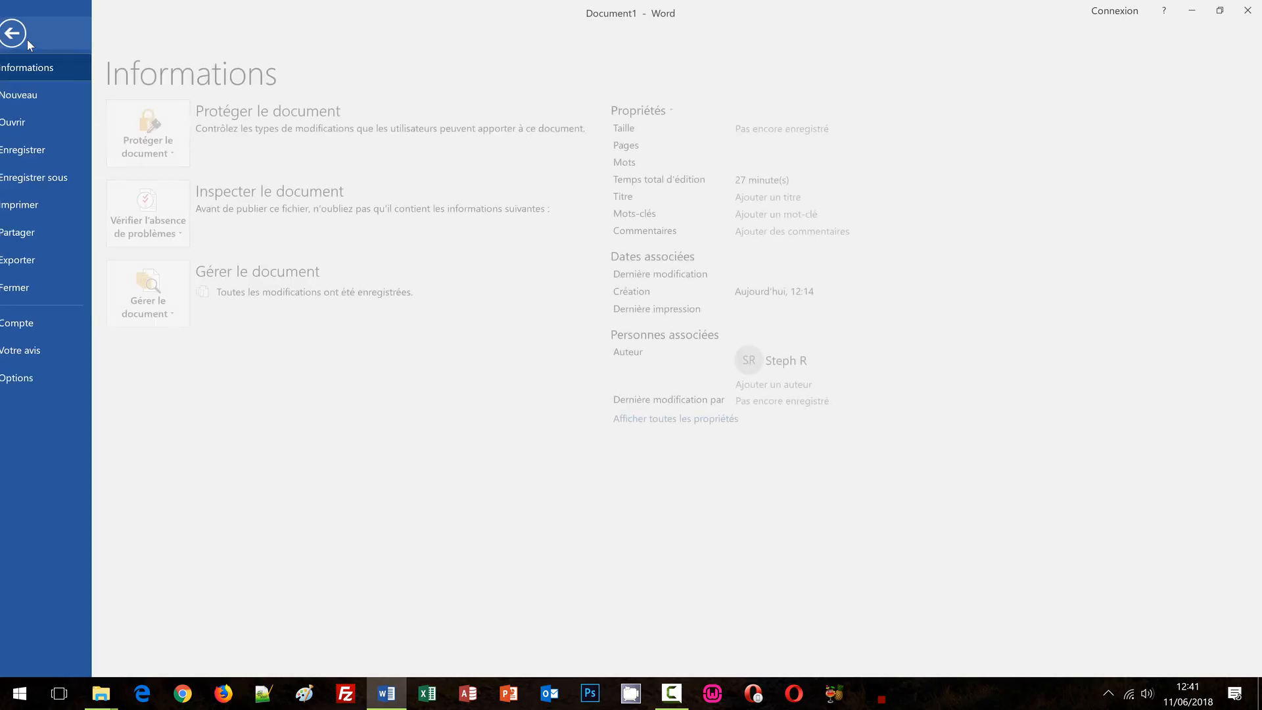
{"action": "left_click", "coordinate": [23, 378]}
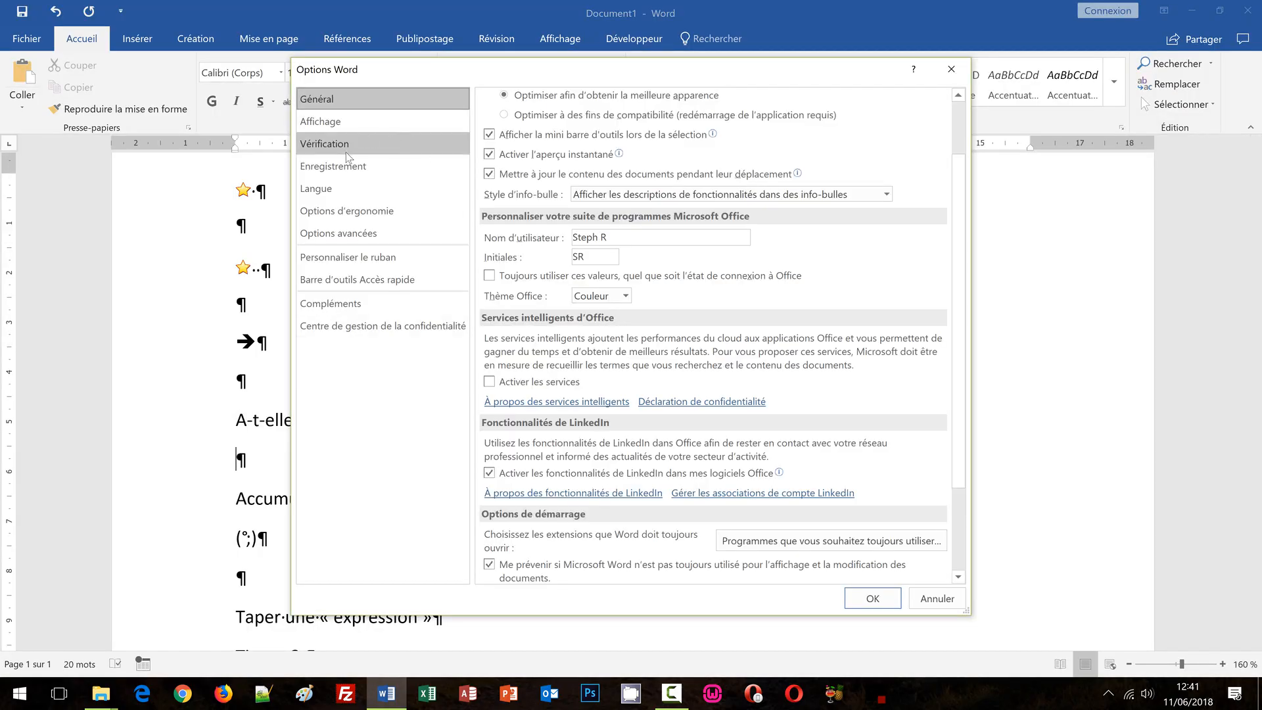
{"action": "left_click", "coordinate": [341, 148]}
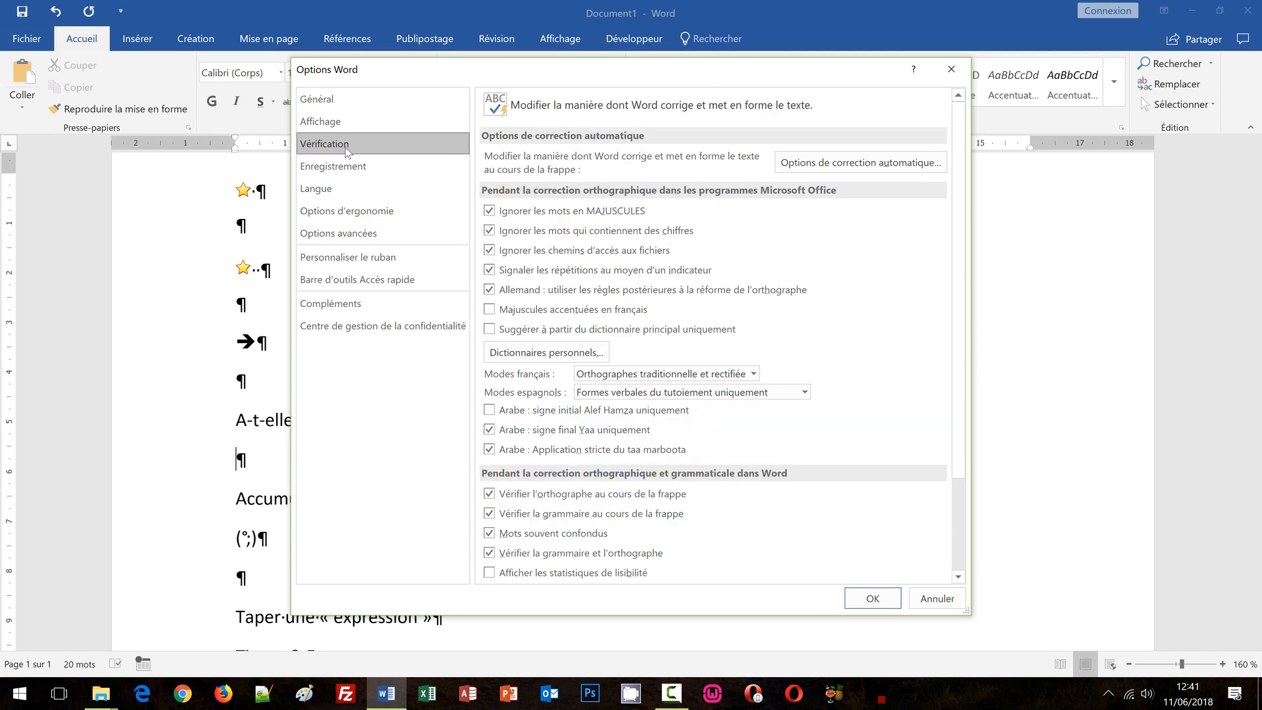
{"action": "left_click", "coordinate": [837, 165]}
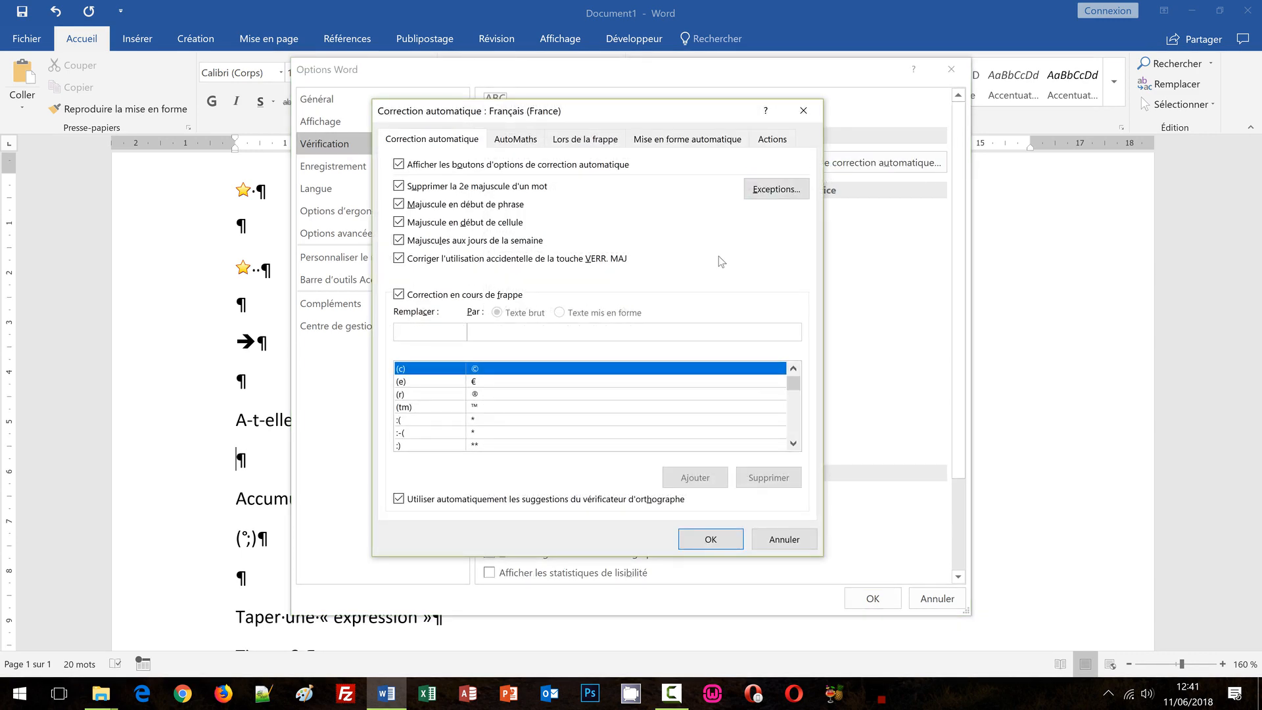
{"action": "left_click_drag", "start_coordinate": [668, 114], "coordinate": [666, 138]}
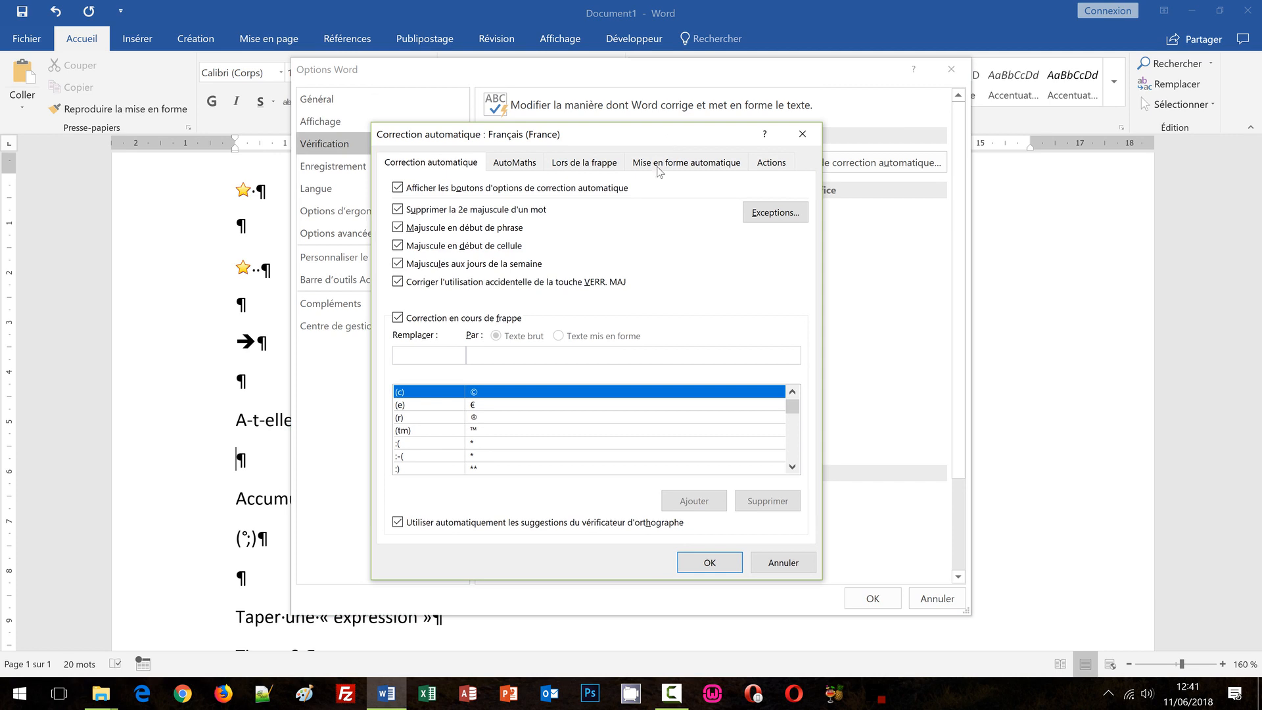
{"action": "left_click", "coordinate": [569, 164]}
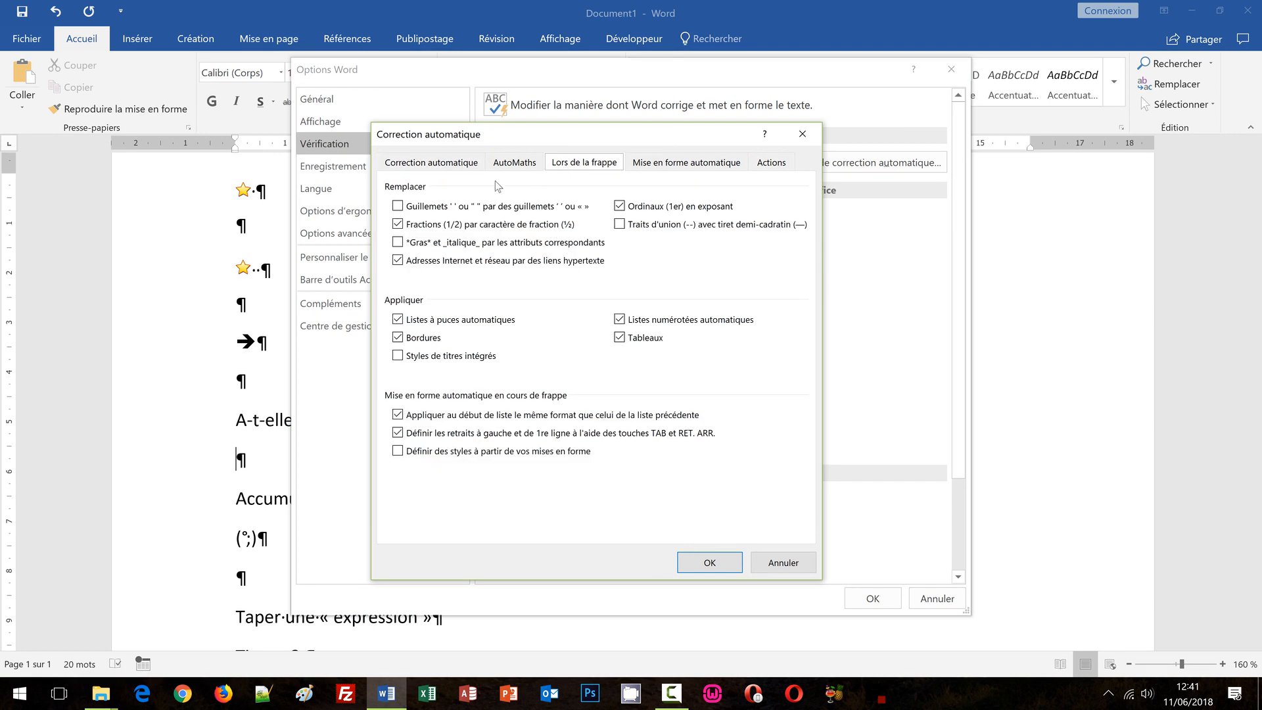
{"action": "left_click", "coordinate": [399, 208]}
{"action": "left_click", "coordinate": [783, 563]}
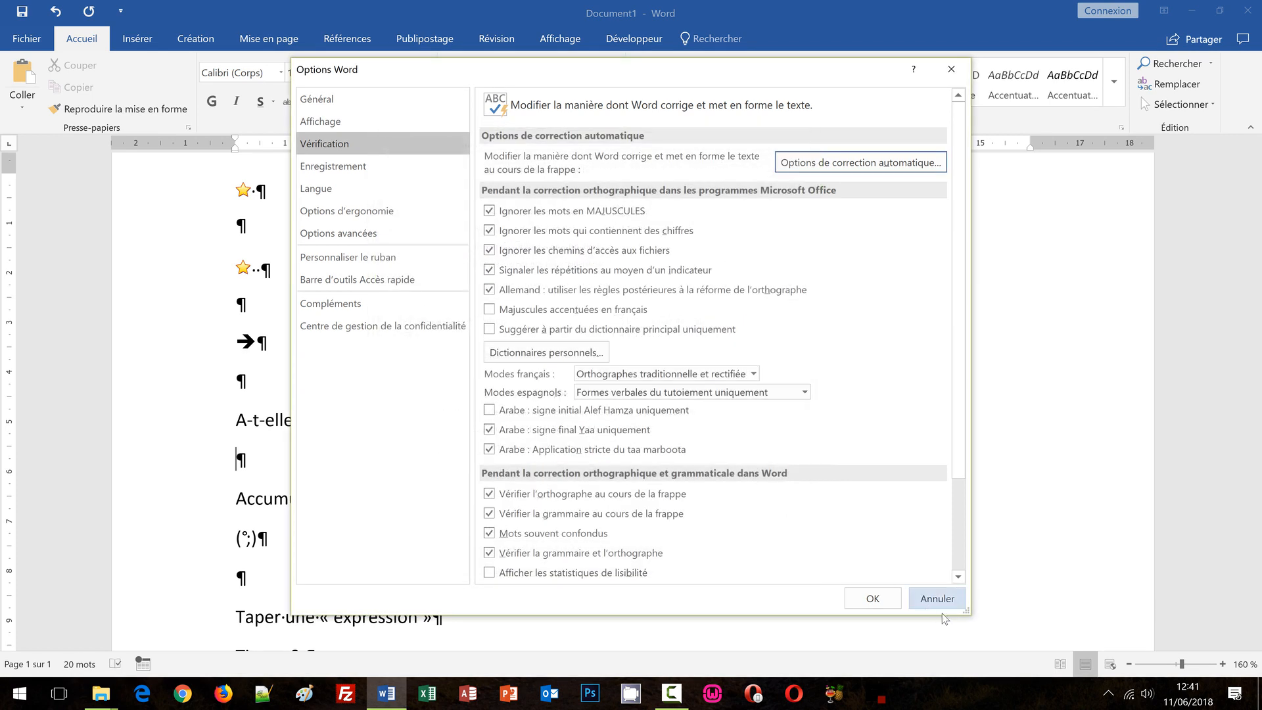
{"action": "left_click", "coordinate": [939, 600]}
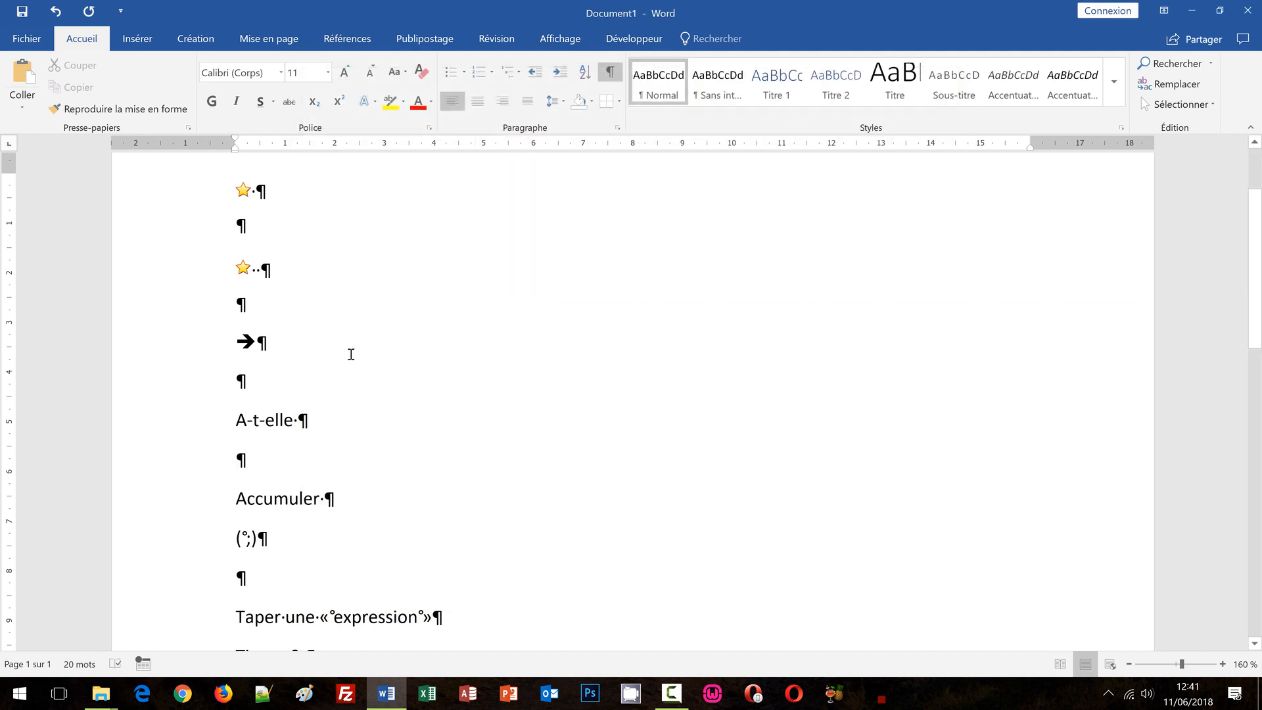
{"action": "left_click", "coordinate": [248, 305]}
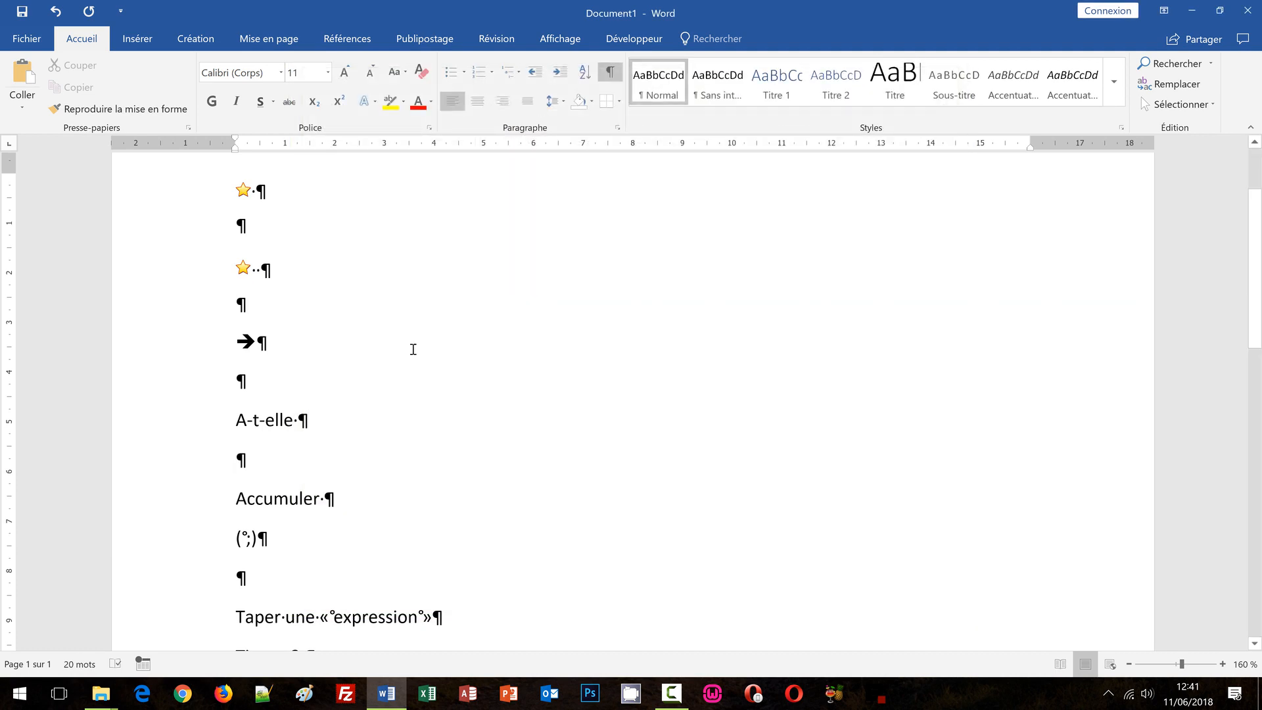